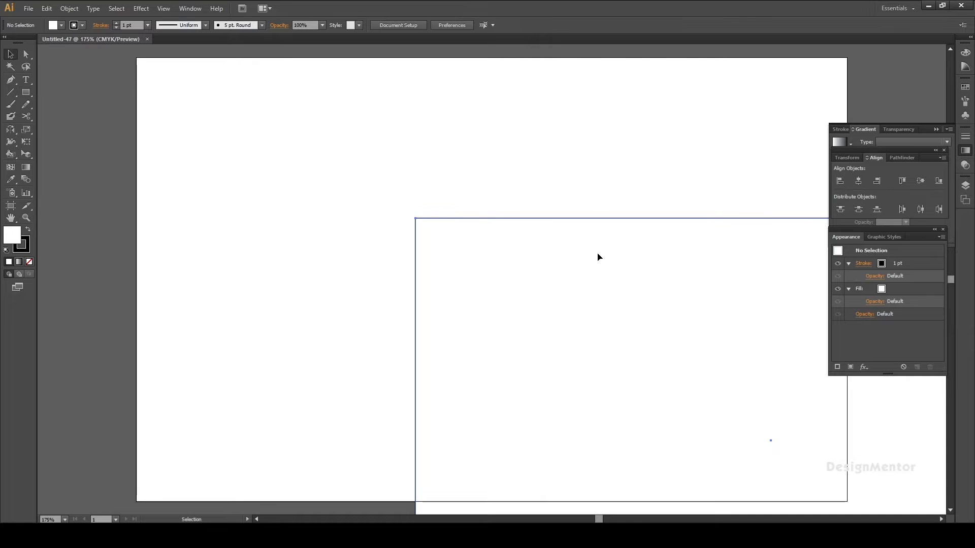
# Centre the rectangle horizontally and vertically on the artboard and fill it with dark navy blue
pyautogui.click(860, 181)
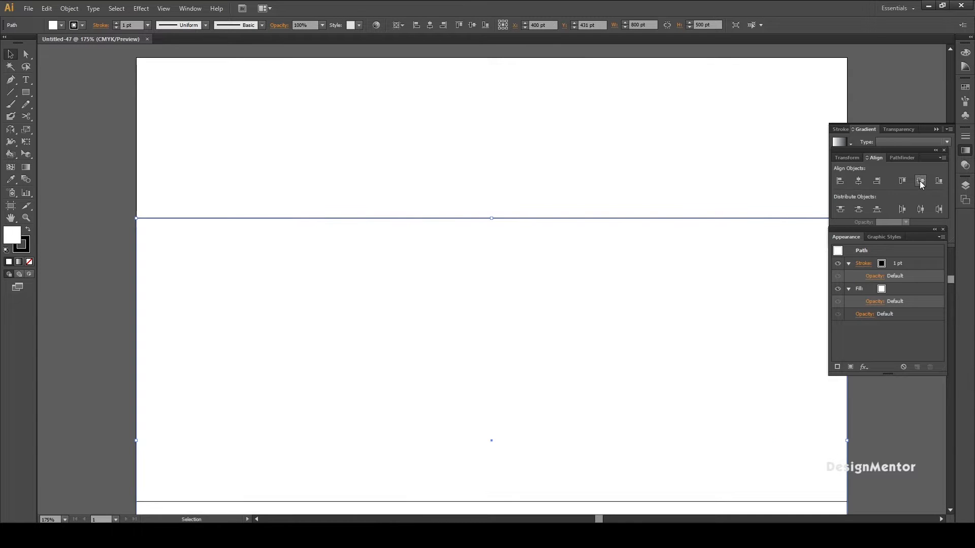
pyautogui.click(920, 182)
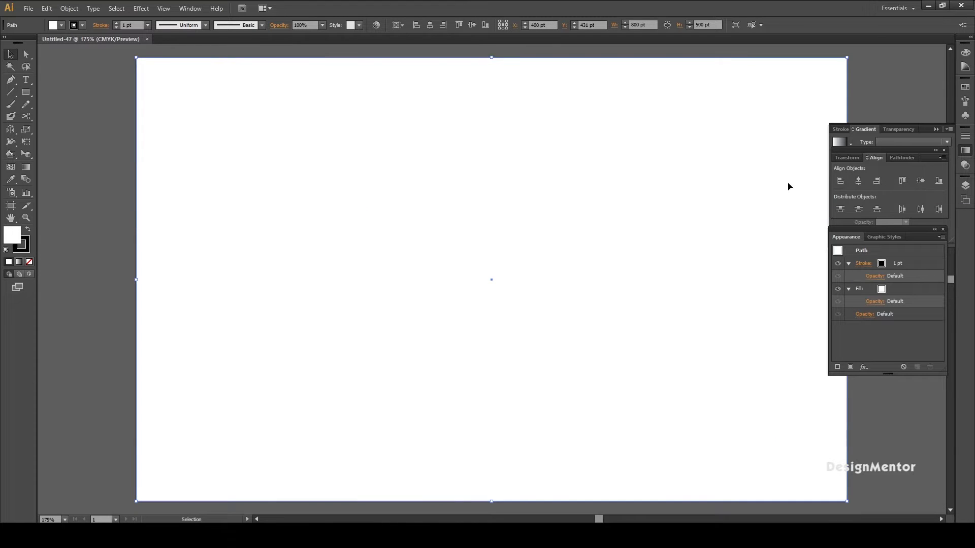
pyautogui.click(61, 26)
pyautogui.click(93, 51)
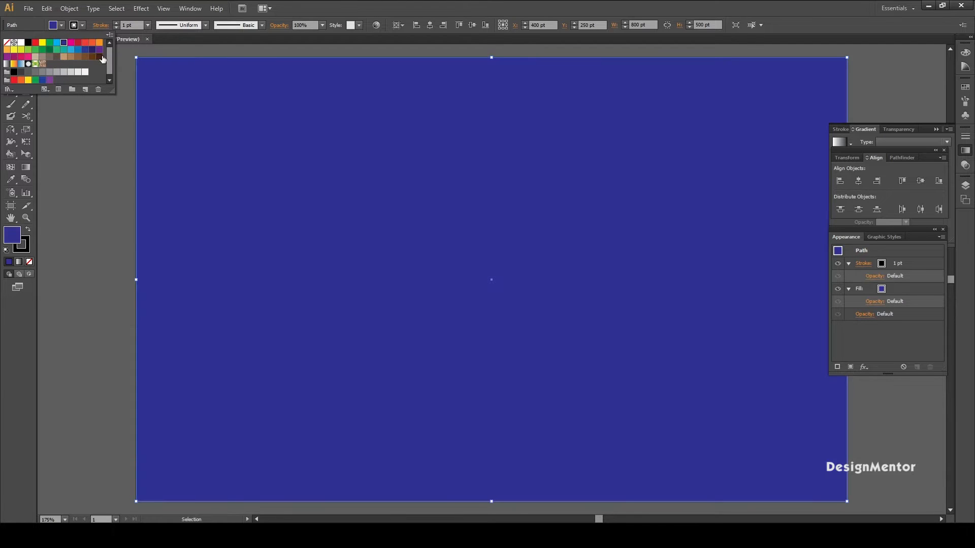
pyautogui.click(92, 50)
pyautogui.click(96, 127)
pyautogui.click(96, 126)
pyautogui.click(175, 136)
# Lock the navy background rectangle
pyautogui.click(69, 8)
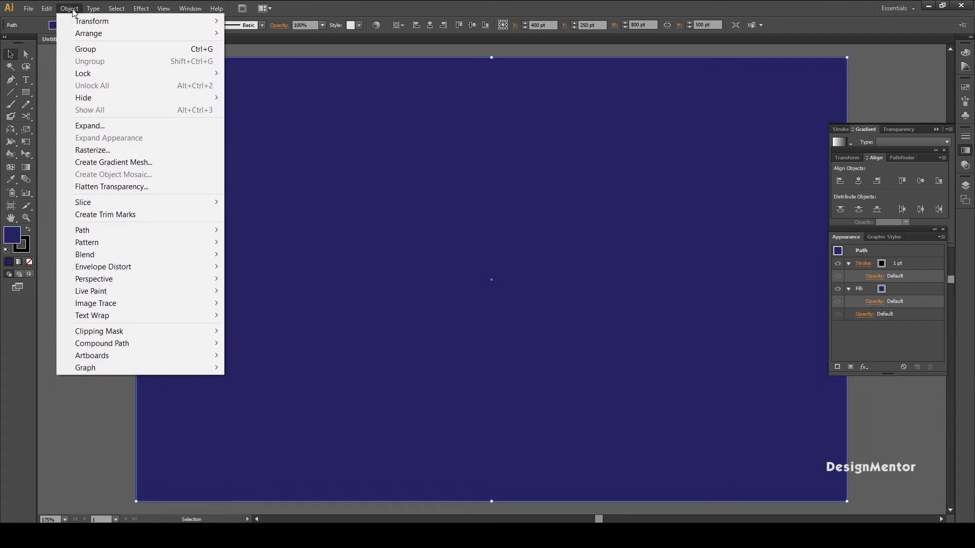
pyautogui.moveTo(93, 76)
pyautogui.click(247, 73)
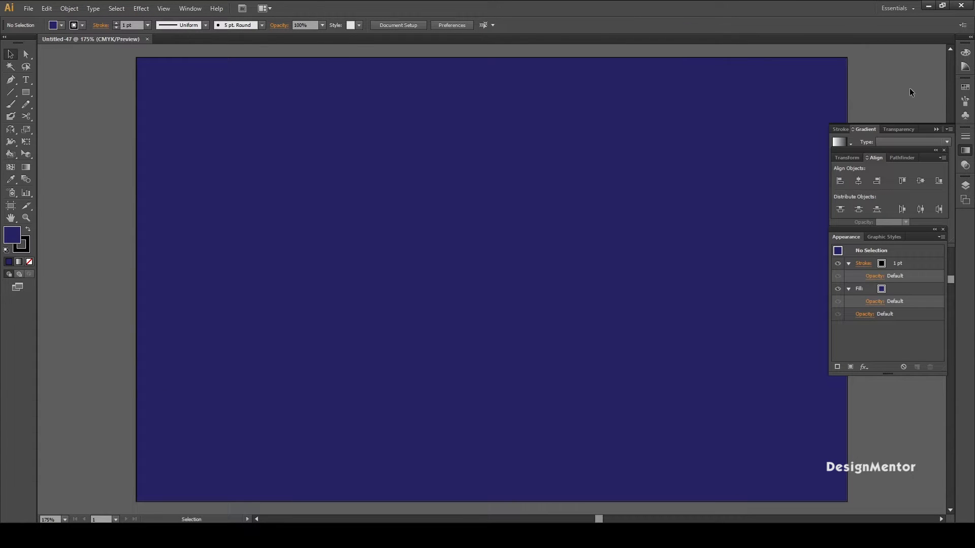
# Create a five-pointed star with radii of 100 pt and 50 pt near the artboard's middle
pyautogui.press('space')
pyautogui.moveTo(562, 187); pyautogui.dragTo(497, 187)
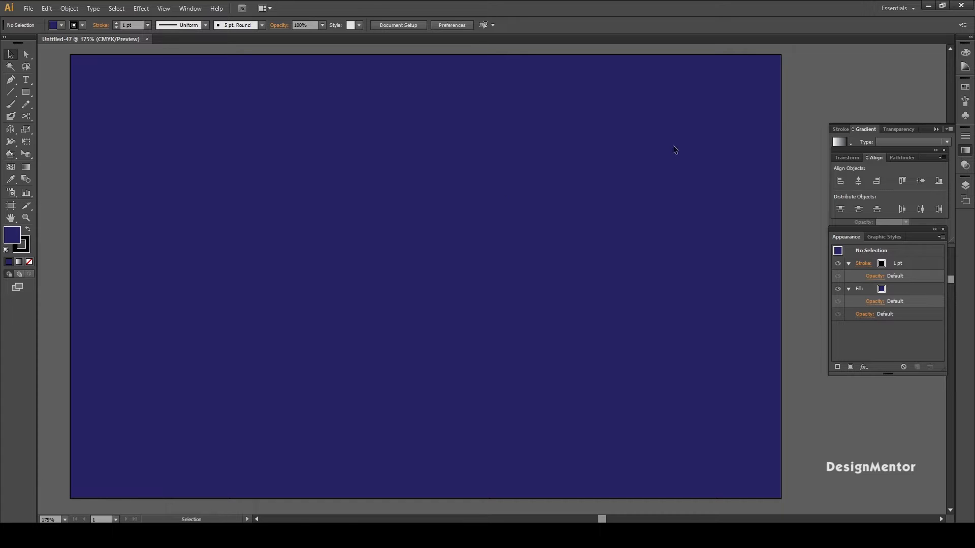
pyautogui.click(26, 93)
pyautogui.moveTo(27, 94); pyautogui.dragTo(71, 140)
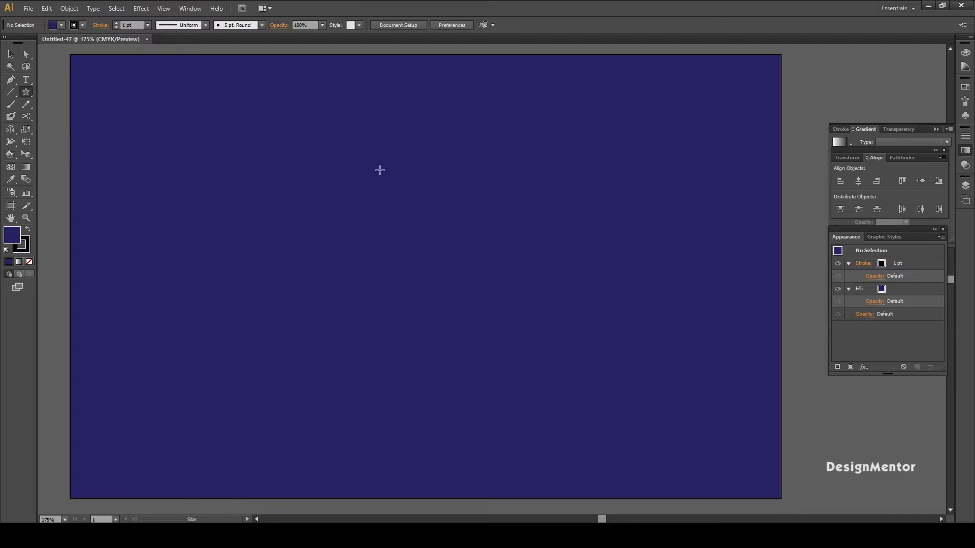
pyautogui.click(402, 246)
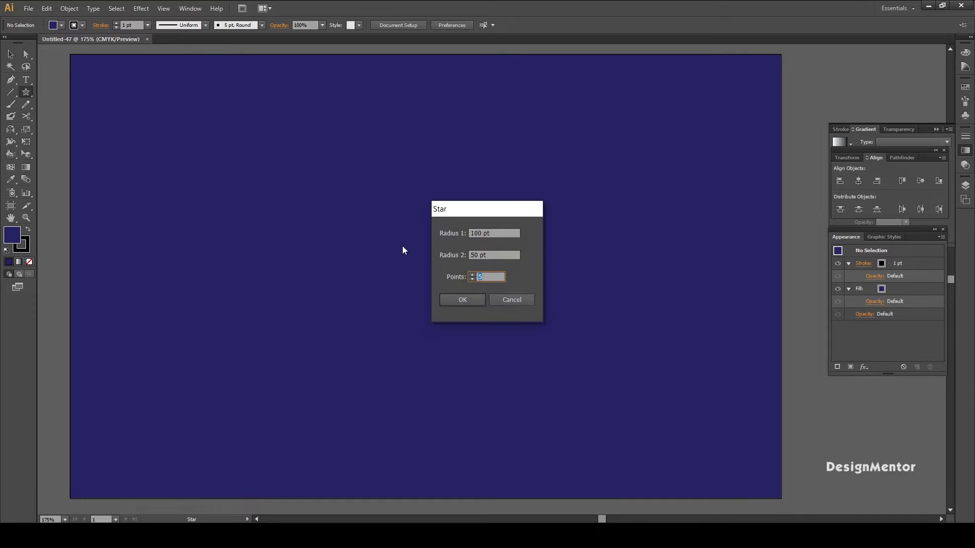
pyautogui.click(464, 299)
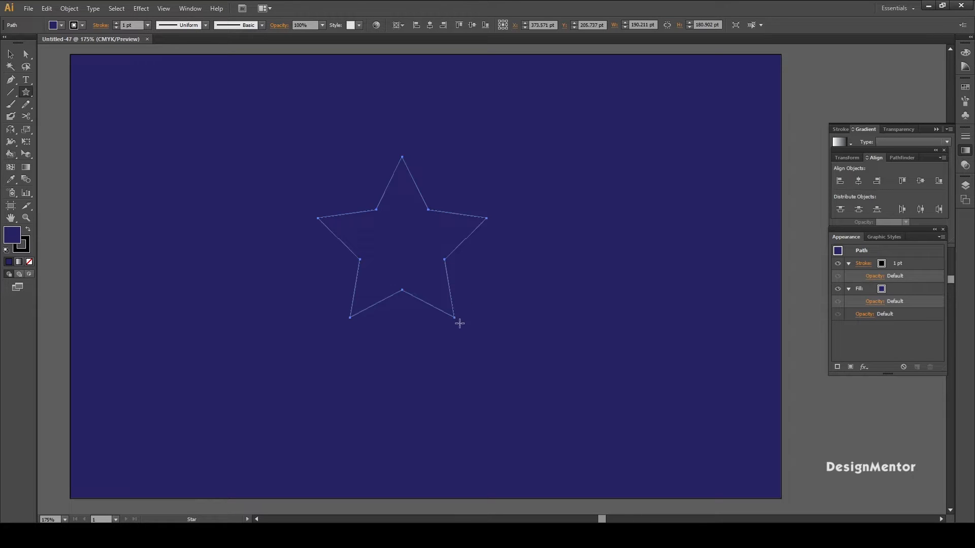
# Give the star a white stroke and remove its fill
pyautogui.click(83, 25)
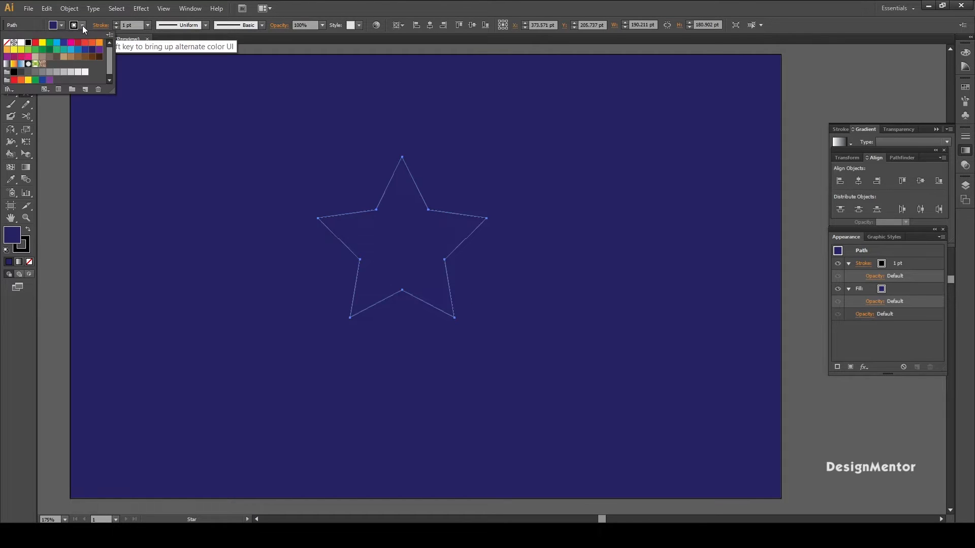
pyautogui.click(84, 71)
pyautogui.click(62, 25)
pyautogui.click(6, 42)
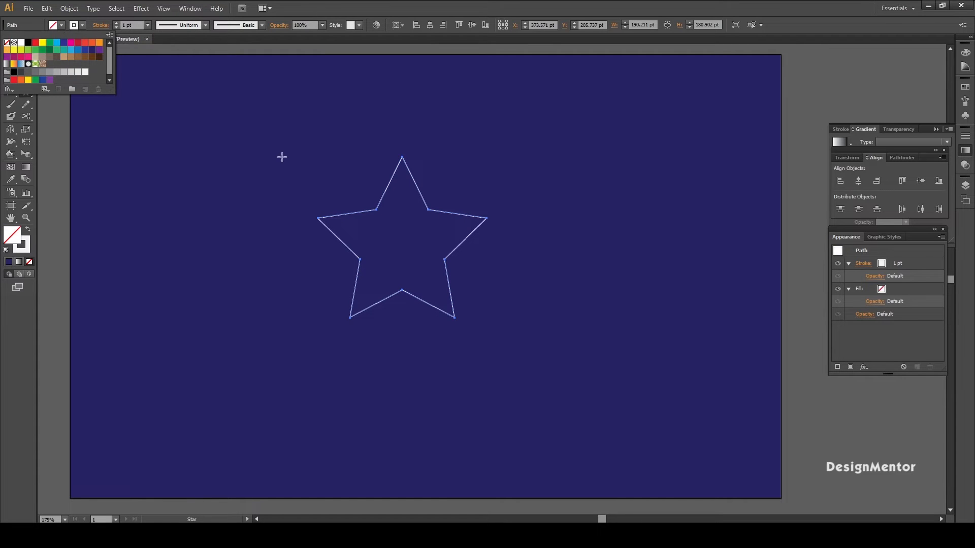
pyautogui.press('Escape')
# Enlarge the star proportionally to about 392 by 373 pt
pyautogui.press('v')
pyautogui.click(294, 127)
pyautogui.moveTo(288, 145); pyautogui.dragTo(601, 391)
pyautogui.click(644, 340)
pyautogui.moveTo(340, 128); pyautogui.dragTo(586, 289)
pyautogui.moveTo(564, 392); pyautogui.dragTo(576, 403)
pyautogui.click(645, 372)
pyautogui.moveTo(316, 124); pyautogui.dragTo(596, 294)
# Centre the star horizontally and vertically on the artboard
pyautogui.click(857, 182)
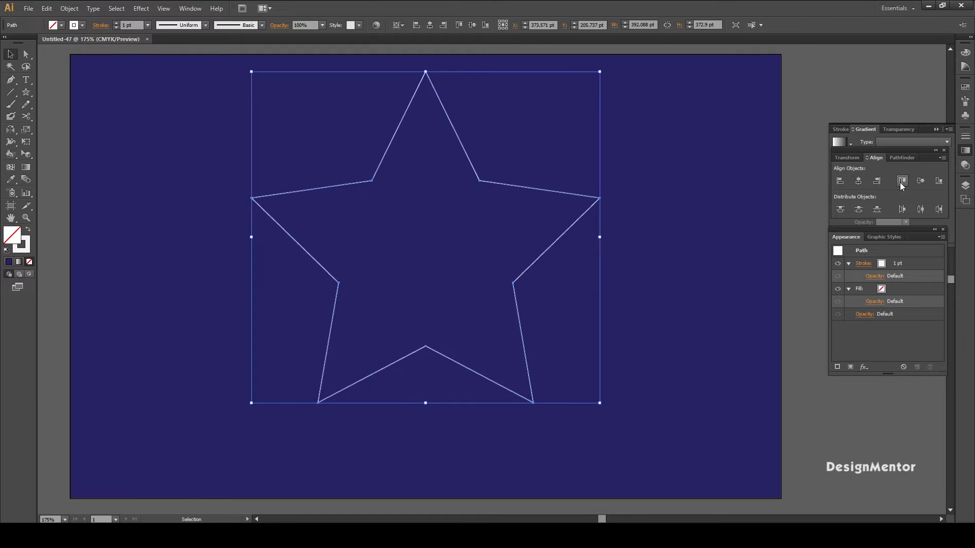
pyautogui.click(920, 181)
pyautogui.click(706, 284)
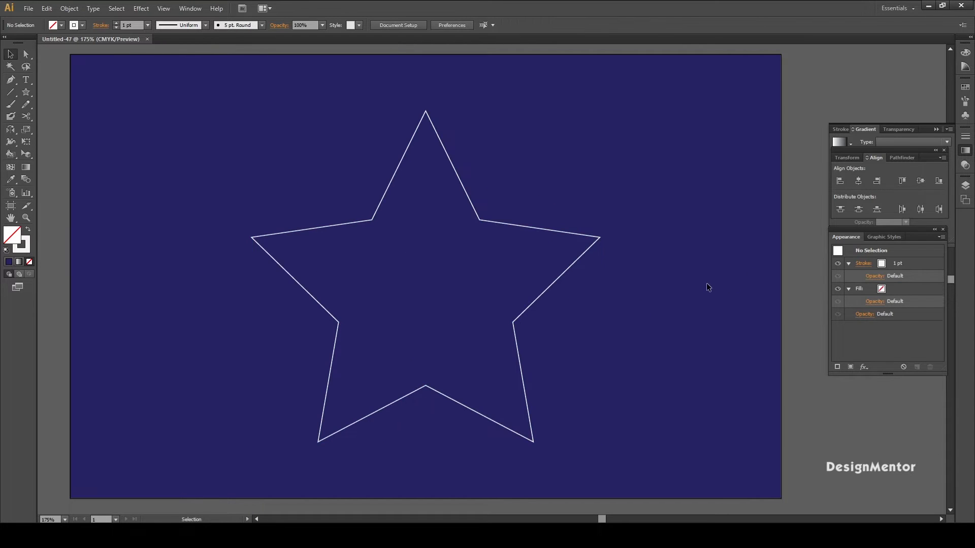
# Move the star up 50 pt from the artboard's centre
pyautogui.moveTo(319, 181); pyautogui.dragTo(690, 402)
pyautogui.hotkey('shift', 'Up')
pyautogui.hotkey('shift', 'Up')
pyautogui.hotkey('shift', 'Up')
pyautogui.hotkey('shift', 'Up')
pyautogui.hotkey('shift', 'Up')
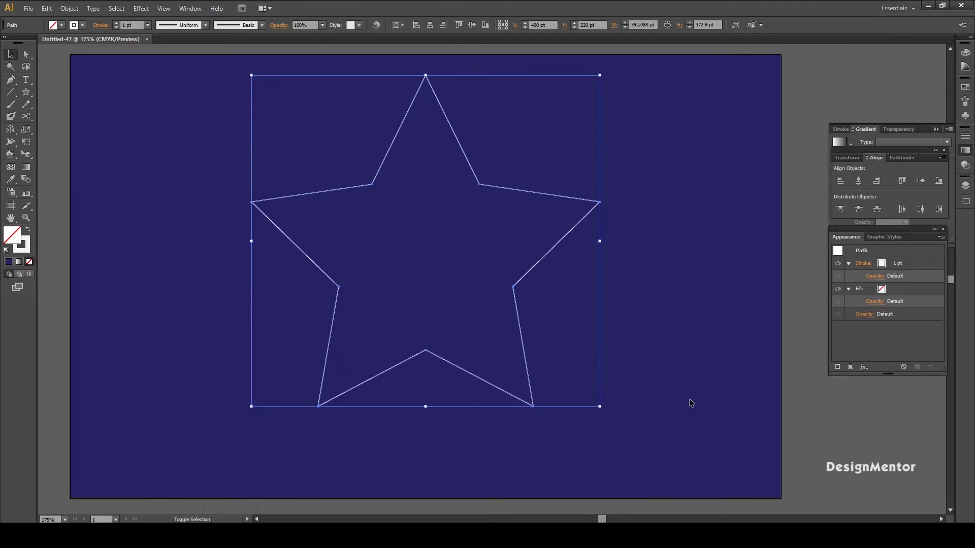
pyautogui.click(690, 403)
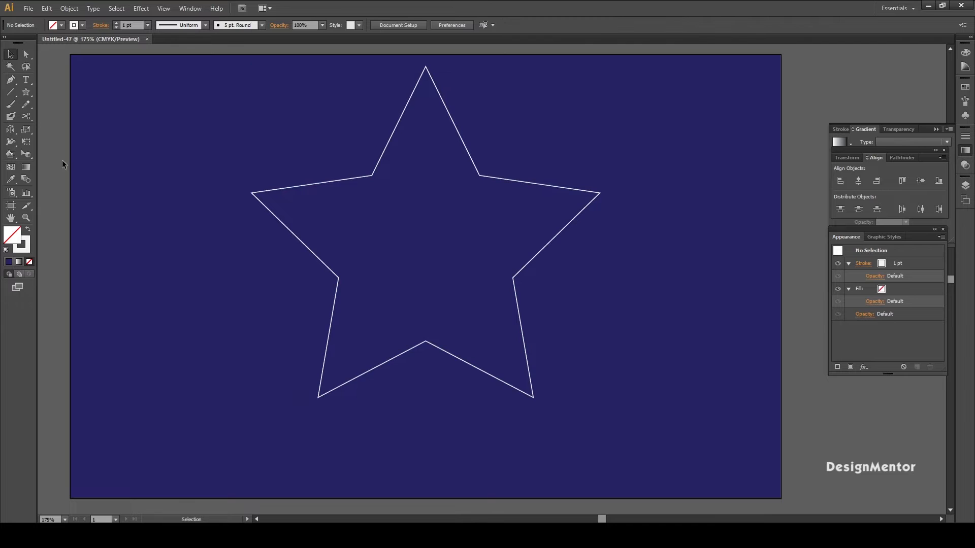
# Draw a circle about 51 pt in diameter below and to the left of the star
pyautogui.click(27, 96)
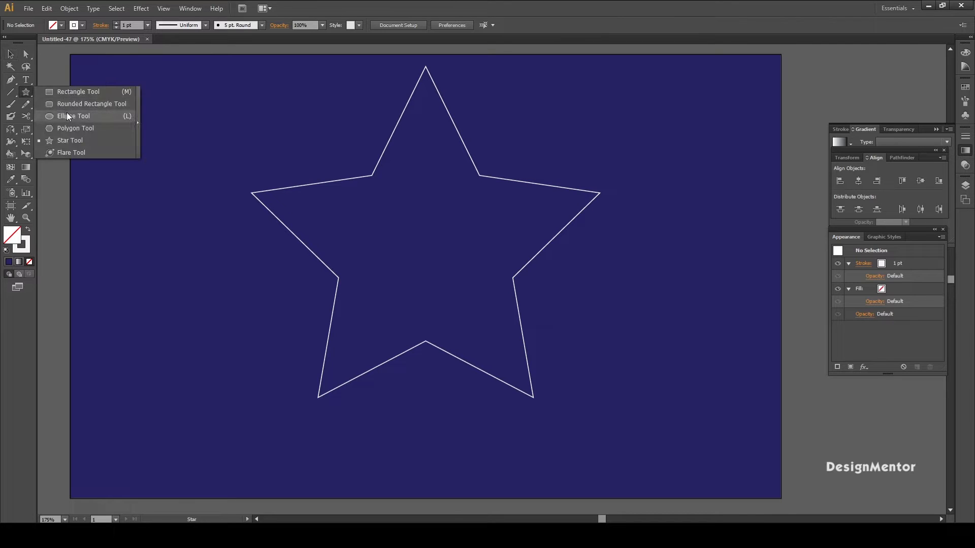
pyautogui.click(70, 116)
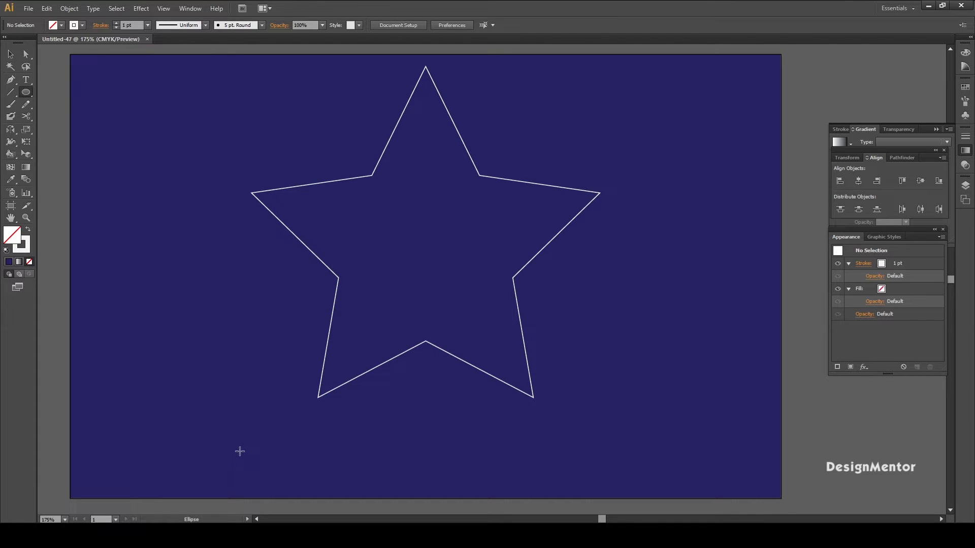
pyautogui.moveTo(241, 442); pyautogui.dragTo(262, 439)
pyautogui.press('v')
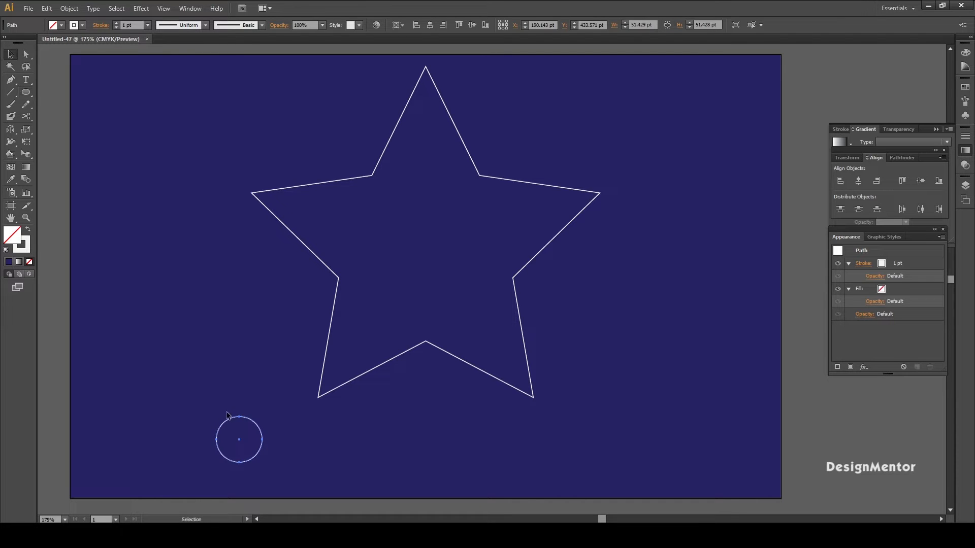
# Fill the small circle with the yellow-to-orange-red gradient swatch and remove its stroke
pyautogui.click(62, 26)
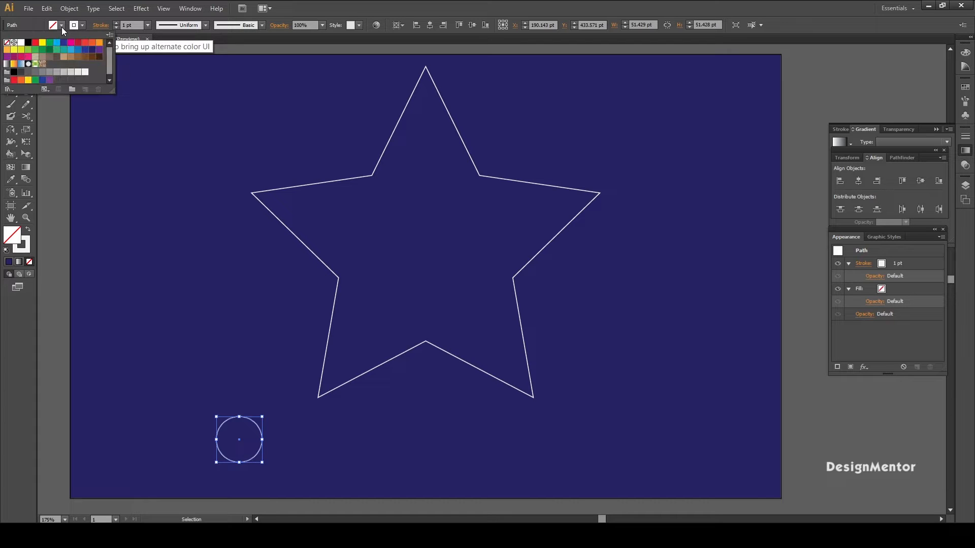
pyautogui.click(15, 64)
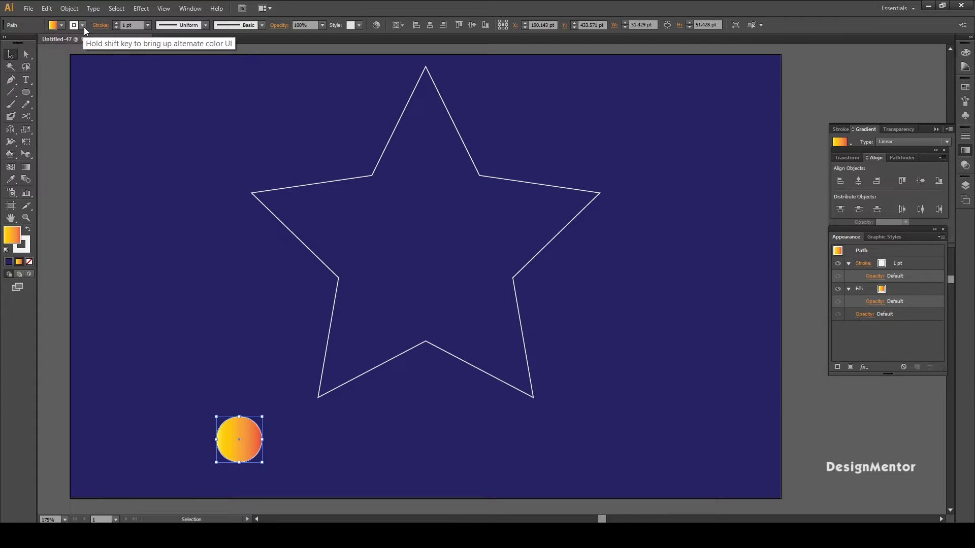
pyautogui.click(6, 43)
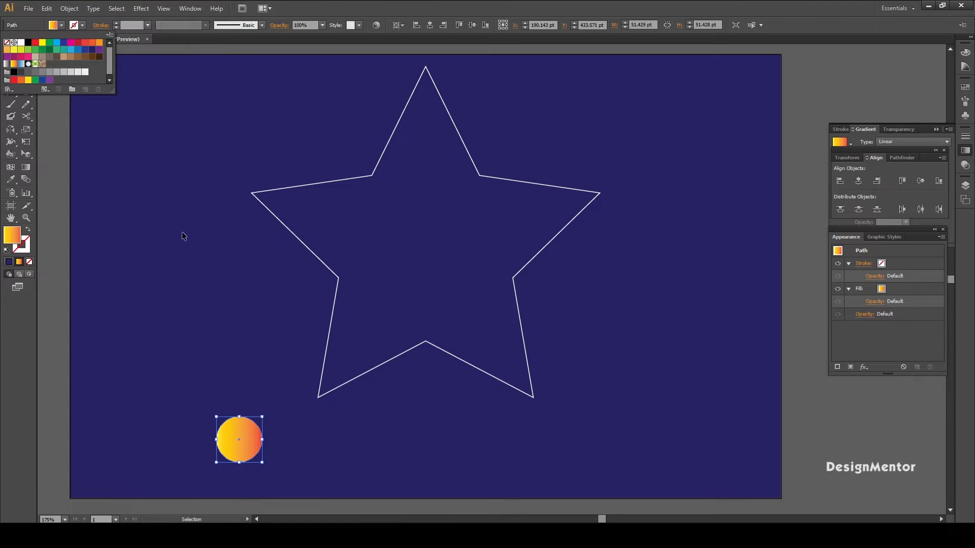
# Move the gradient circle closer to the artboard's lower edge and place a copy of it 400 pt to its right
pyautogui.moveTo(247, 445); pyautogui.dragTo(261, 468)
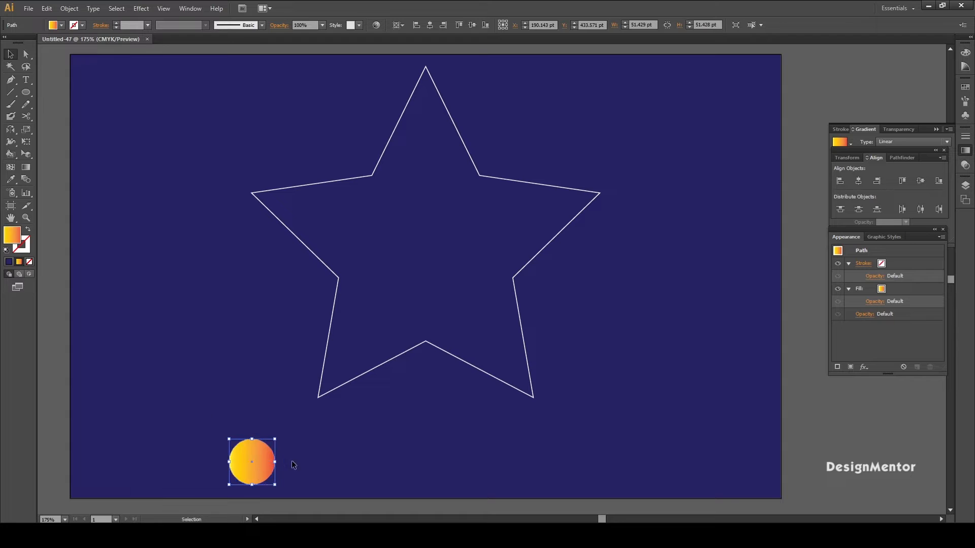
pyautogui.click(333, 458)
pyautogui.moveTo(219, 431); pyautogui.dragTo(274, 464)
pyautogui.hotkey('ctrl', 'c')
pyautogui.hotkey('ctrl', 'f')
pyautogui.hotkey('shift', 'Right')
pyautogui.hotkey('shift', 'Right')
pyautogui.hotkey('shift', 'Right')
pyautogui.hotkey('shift', 'Right')
pyautogui.hotkey('shift', 'Right')
pyautogui.hotkey('shift', 'Right')
pyautogui.hotkey('shift', 'Right')
pyautogui.hotkey('shift', 'Right')
pyautogui.hotkey('shift', 'Right')
pyautogui.hotkey('shift', 'Right')
pyautogui.hotkey('shift', 'Right')
pyautogui.hotkey('shift', 'Right')
pyautogui.hotkey('shift', 'Right')
pyautogui.hotkey('shift', 'Right')
pyautogui.hotkey('shift', 'Right')
pyautogui.hotkey('shift', 'Right')
pyautogui.hotkey('shift', 'Right')
pyautogui.hotkey('shift', 'Right')
pyautogui.hotkey('shift', 'Right')
pyautogui.hotkey('shift', 'Right')
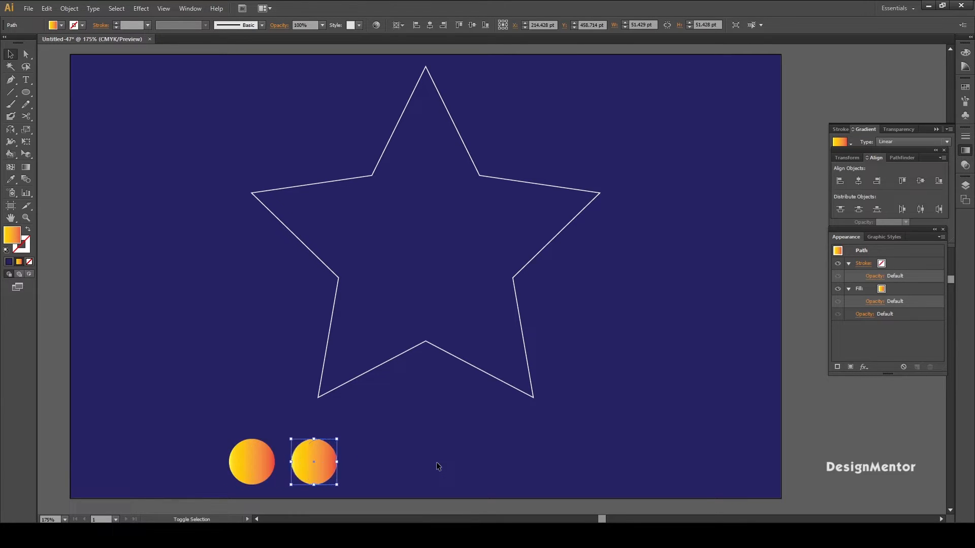
pyautogui.hotkey('shift', 'Right')
pyautogui.hotkey('shift', 'Right')
pyautogui.hotkey('shift', 'Right')
pyautogui.hotkey('shift', 'Right')
pyautogui.hotkey('shift', 'Right')
pyautogui.hotkey('shift', 'Right')
pyautogui.hotkey('shift', 'Right')
pyautogui.hotkey('shift', 'Right')
pyautogui.hotkey('shift', 'Right')
pyautogui.hotkey('shift', 'Right')
pyautogui.hotkey('shift', 'Right')
pyautogui.hotkey('shift', 'Right')
pyautogui.hotkey('shift', 'Right')
pyautogui.hotkey('shift', 'Right')
pyautogui.hotkey('shift', 'Right')
pyautogui.hotkey('shift', 'Right')
pyautogui.hotkey('shift', 'Right')
pyautogui.hotkey('shift', 'Right')
pyautogui.hotkey('shift', 'Right')
pyautogui.hotkey('shift', 'Left')
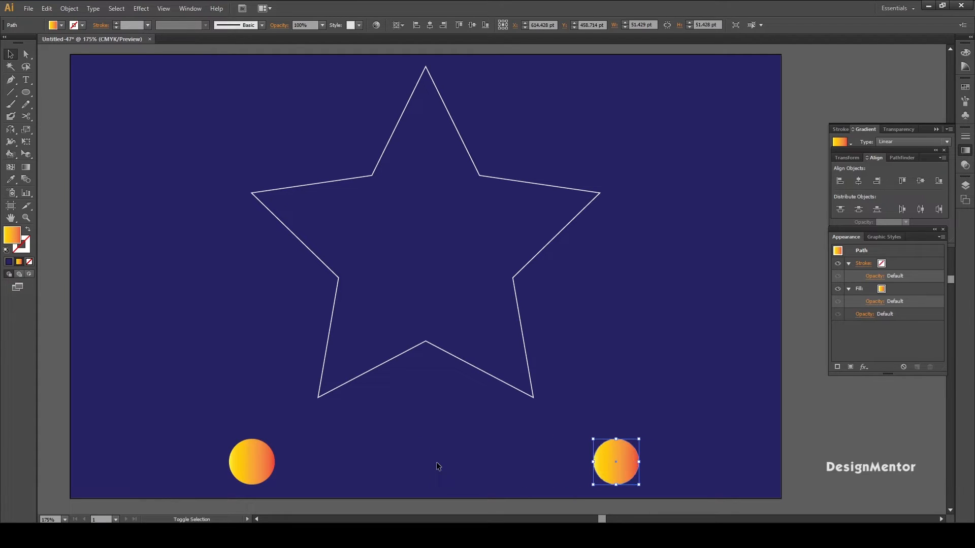
# Change the first gradient stop of the copied circle's fill to pink
pyautogui.click(646, 452)
pyautogui.click(638, 452)
pyautogui.click(965, 154)
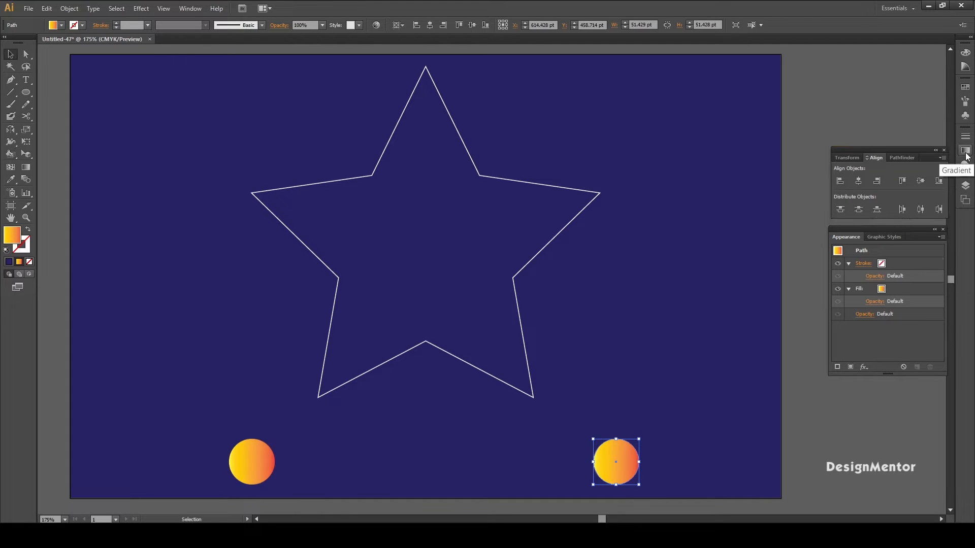
pyautogui.click(630, 398)
pyautogui.click(623, 460)
pyautogui.click(964, 152)
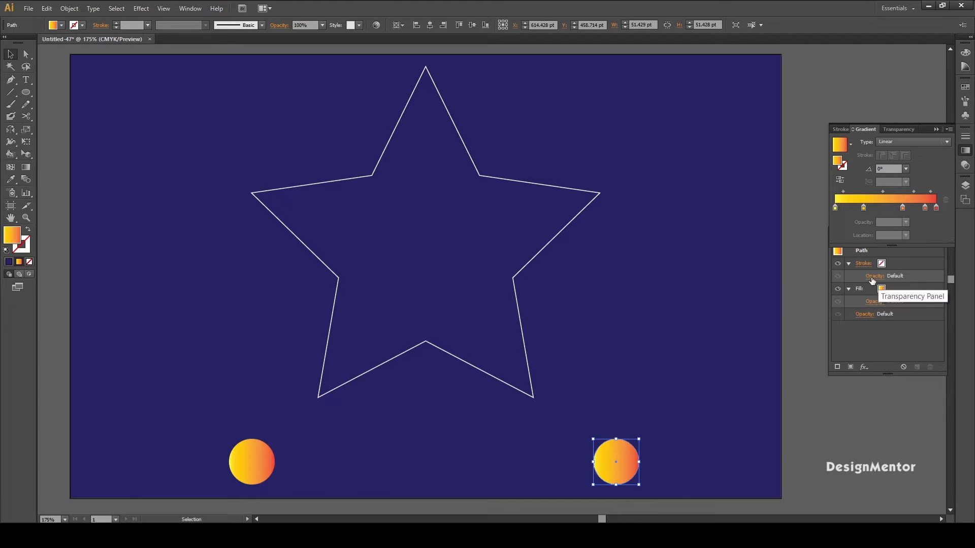
pyautogui.click(835, 208)
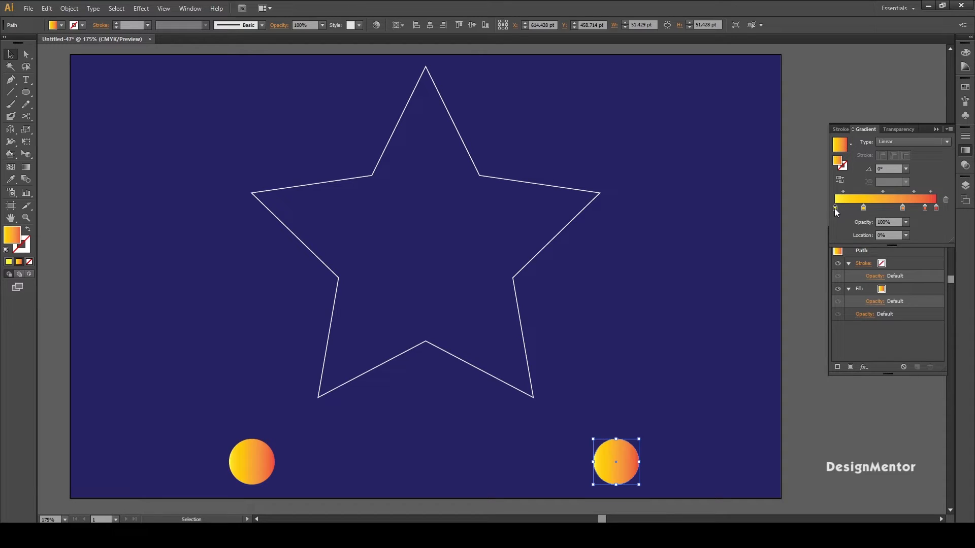
pyautogui.doubleClick(835, 208)
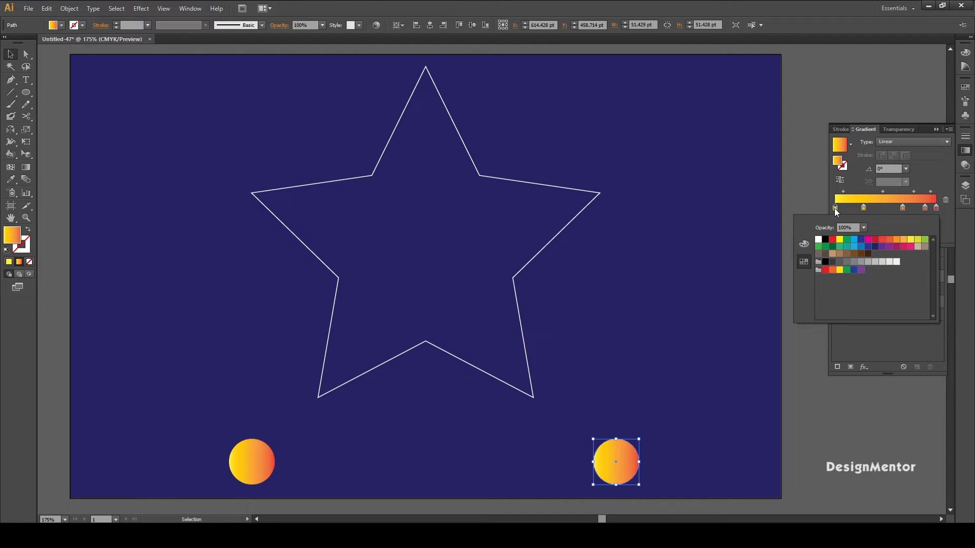
pyautogui.click(911, 247)
# Change the last gradient stop of the copied circle's fill to dark navy blue
pyautogui.click(936, 208)
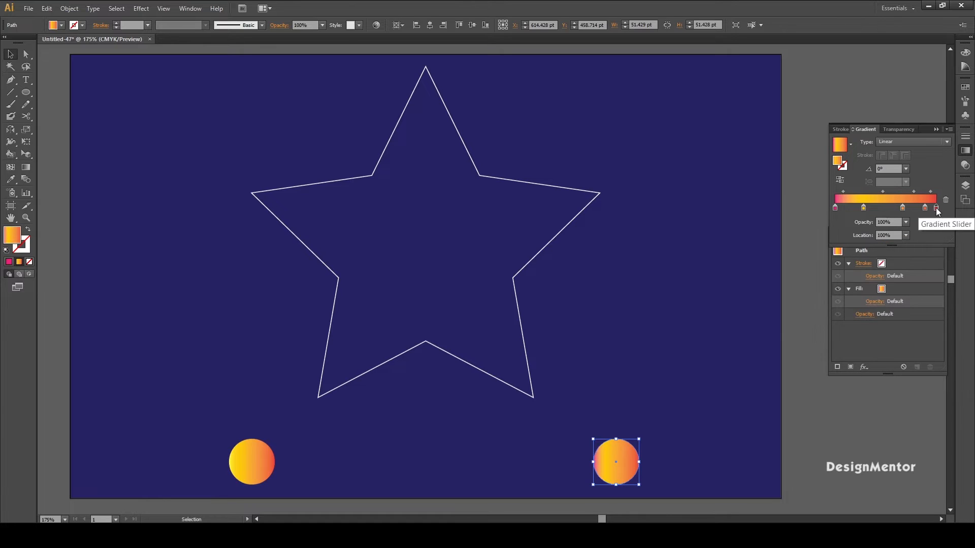
pyautogui.doubleClick(936, 209)
pyautogui.click(876, 249)
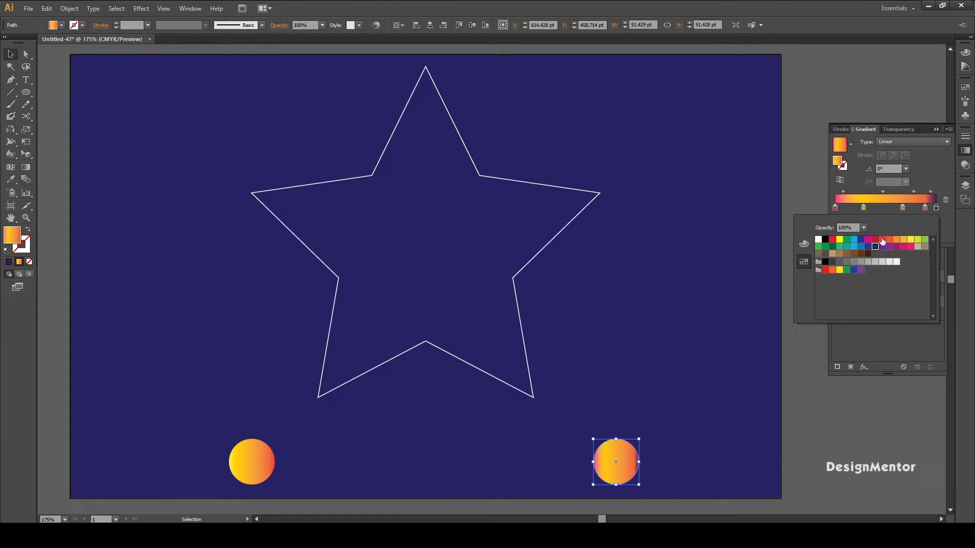
pyautogui.click(801, 195)
# Change the copied circle's fourth gradient stop to violet and its third stop to purple
pyautogui.doubleClick(925, 207)
pyautogui.click(882, 247)
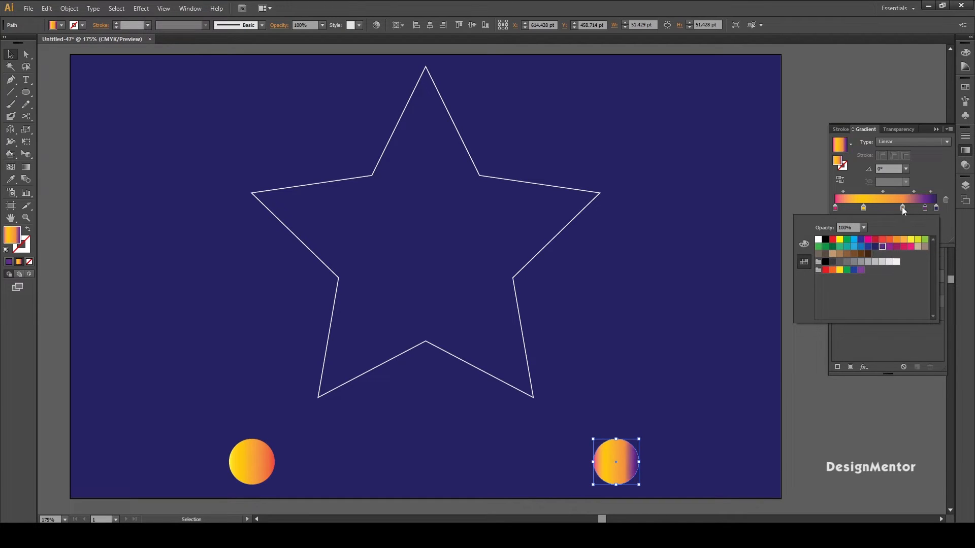
pyautogui.click(902, 207)
pyautogui.doubleClick(902, 208)
pyautogui.click(890, 248)
# Change the second gradient stop of the copied circle's fill to dark magenta and deselect the circle
pyautogui.click(863, 207)
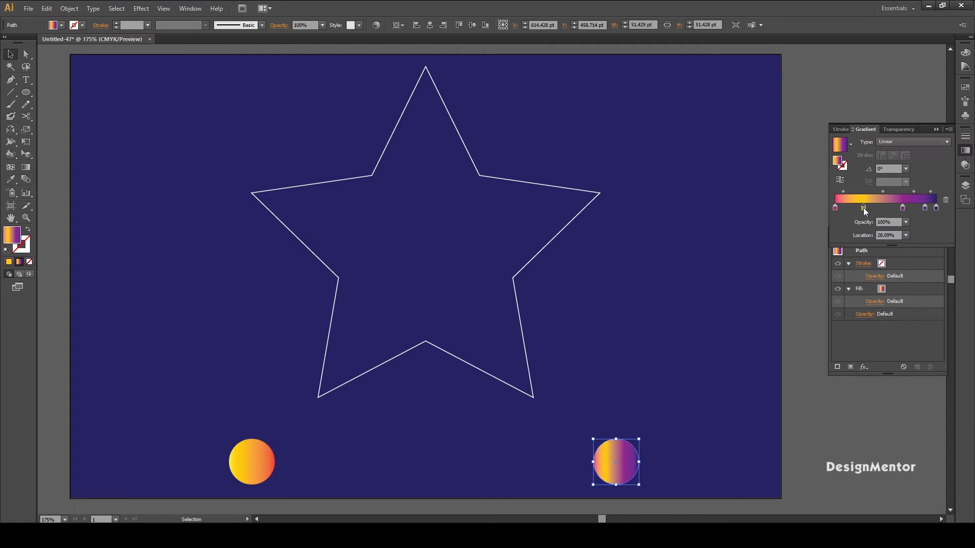
pyautogui.doubleClick(862, 207)
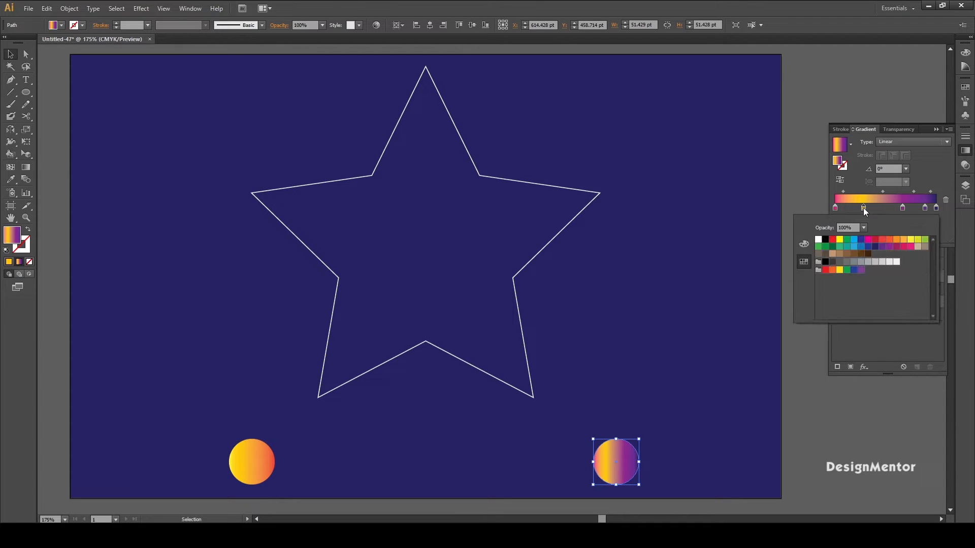
pyautogui.click(895, 247)
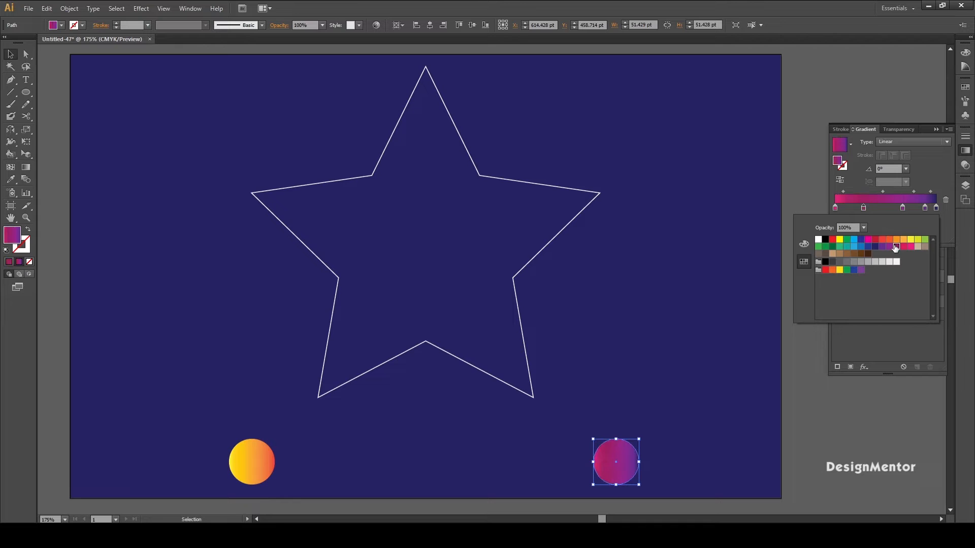
pyautogui.click(790, 357)
pyautogui.click(690, 448)
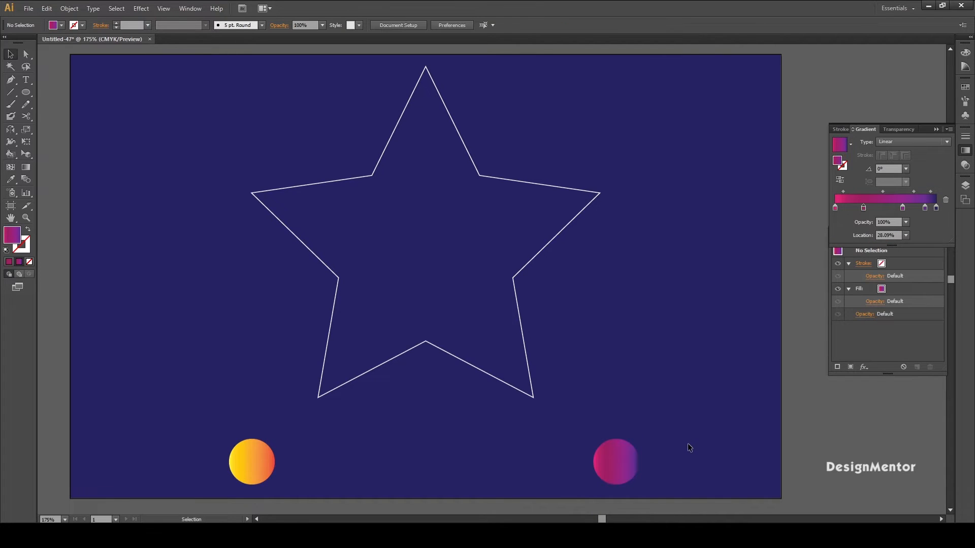
# Shift the third and fourth gradient stops of the magenta-purple circle's fill toward the start, with the fourth at about 78.91%
pyautogui.moveTo(583, 430); pyautogui.dragTo(661, 487)
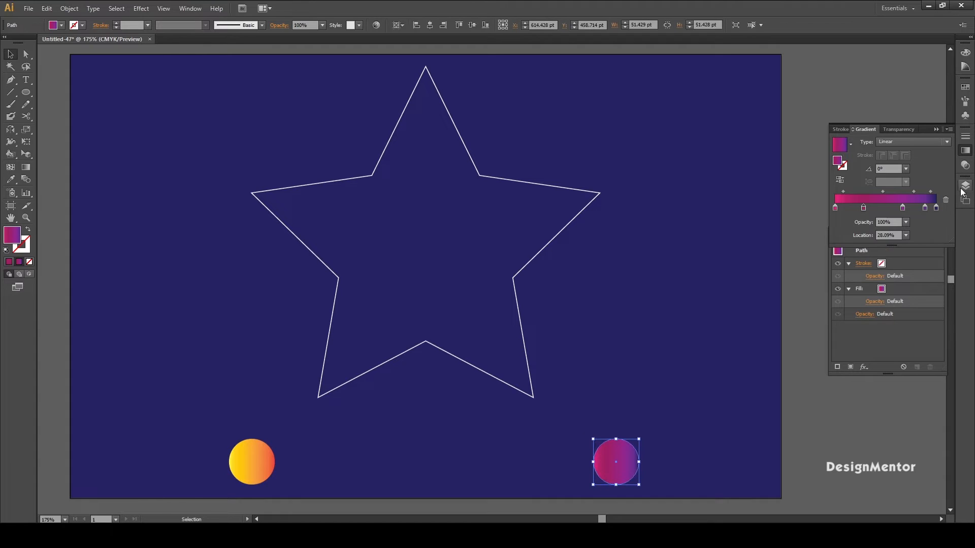
pyautogui.moveTo(891, 211); pyautogui.dragTo(914, 211)
pyautogui.click(738, 336)
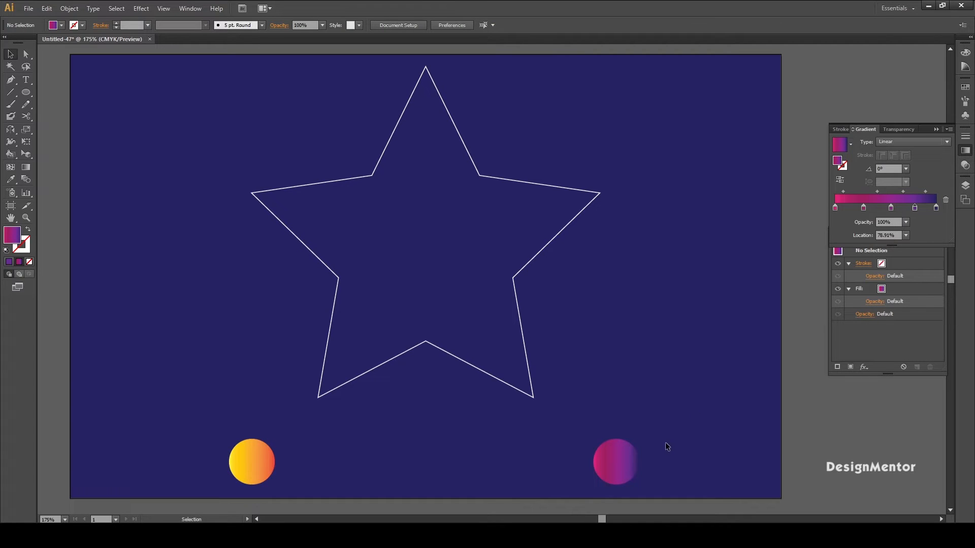
pyautogui.click(604, 447)
pyautogui.click(647, 413)
# Make a blend between the yellow-orange circle and the magenta-purple circle
pyautogui.moveTo(356, 455); pyautogui.dragTo(644, 480)
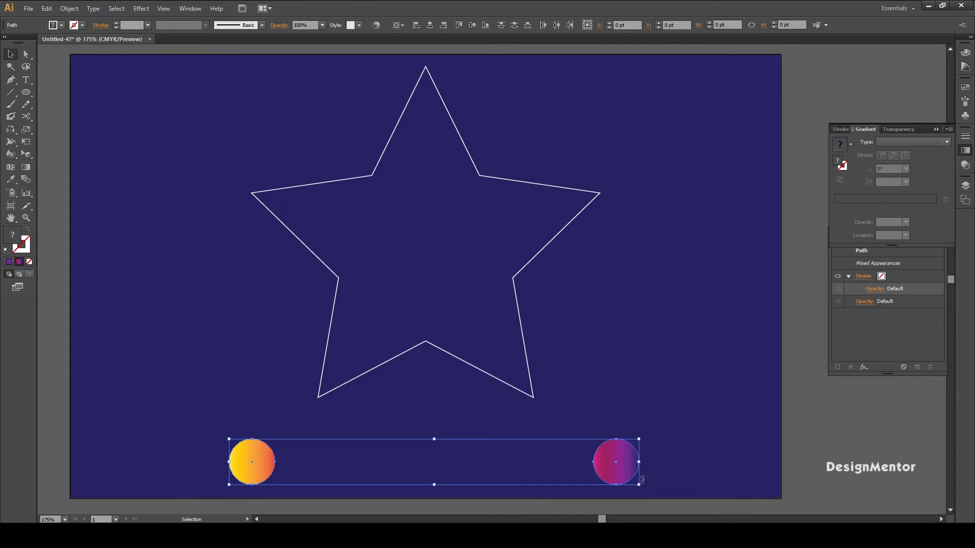
pyautogui.click(69, 9)
pyautogui.moveTo(86, 253)
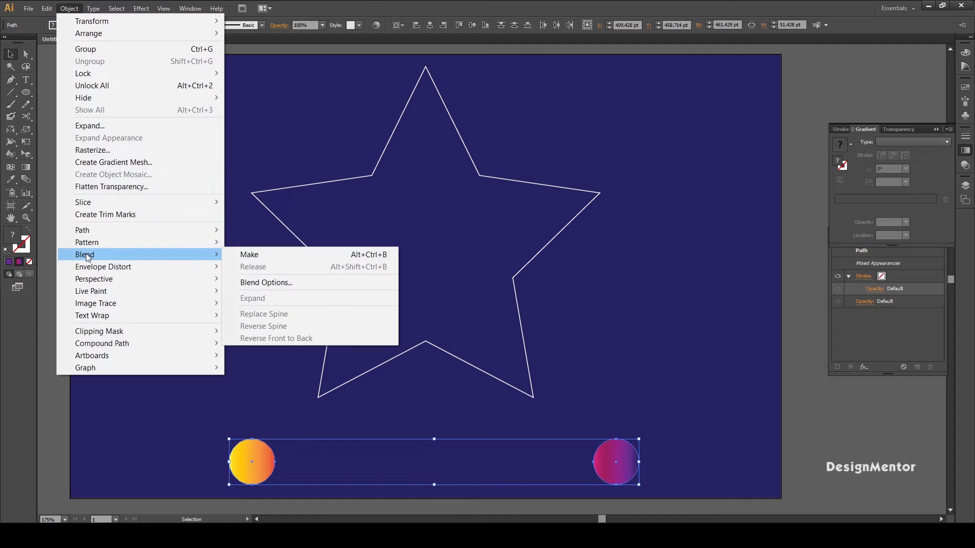
pyautogui.click(262, 255)
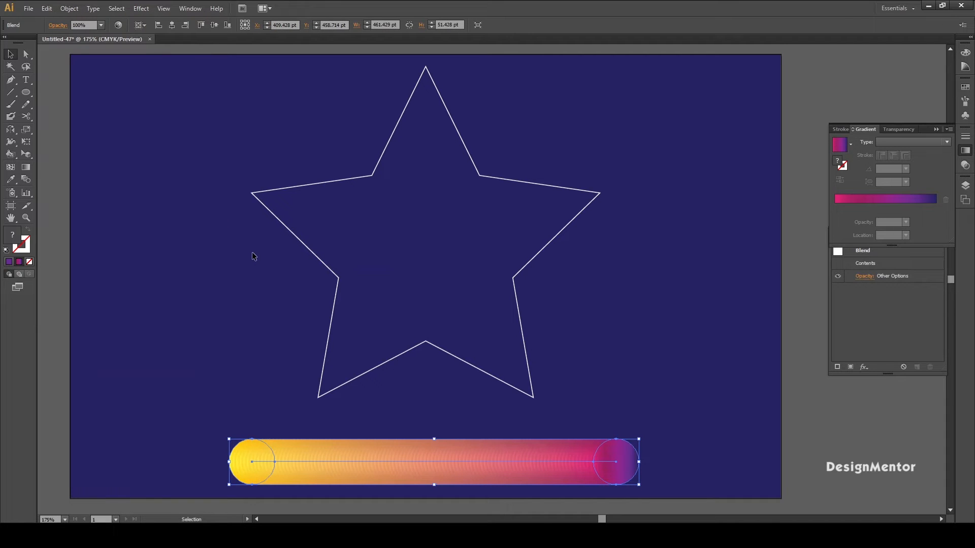
# Set the blend's spacing to Specified Steps with 400 steps, then deselect it
pyautogui.doubleClick(27, 179)
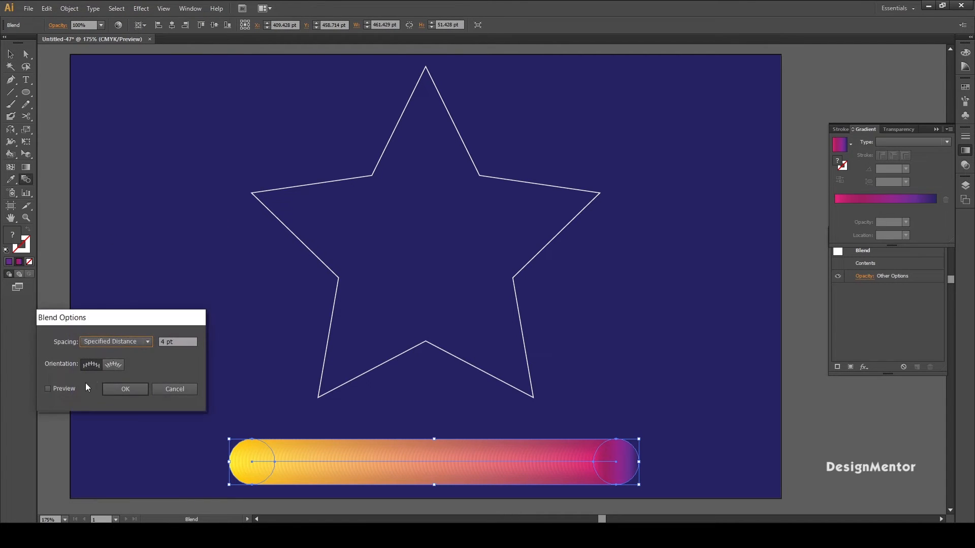
pyautogui.click(47, 390)
pyautogui.click(122, 343)
pyautogui.click(136, 364)
pyautogui.write('400')
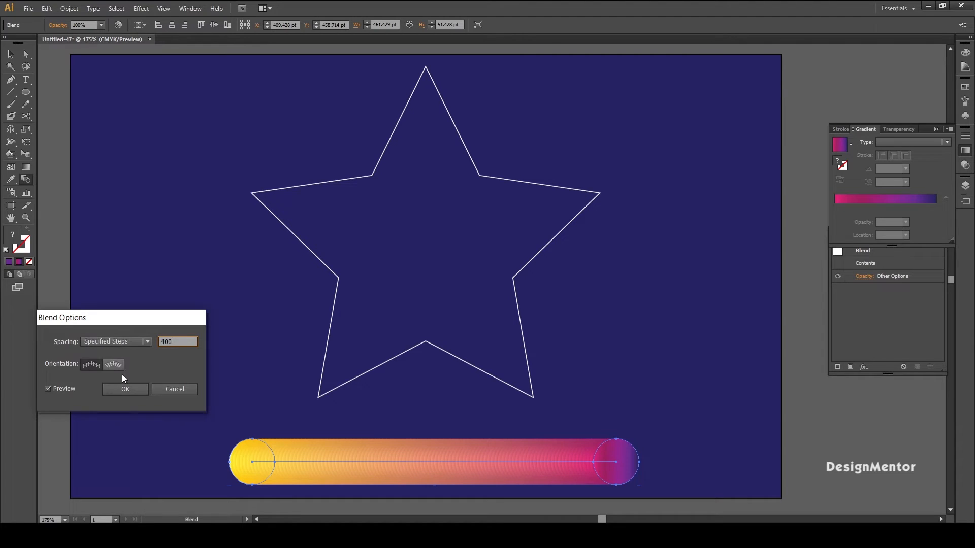
pyautogui.click(124, 388)
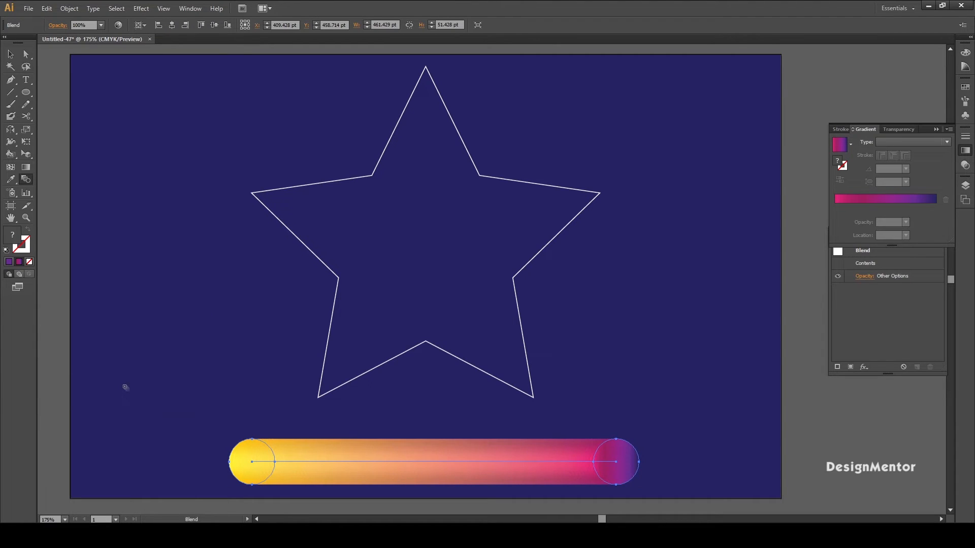
pyautogui.press('v')
pyautogui.click(138, 378)
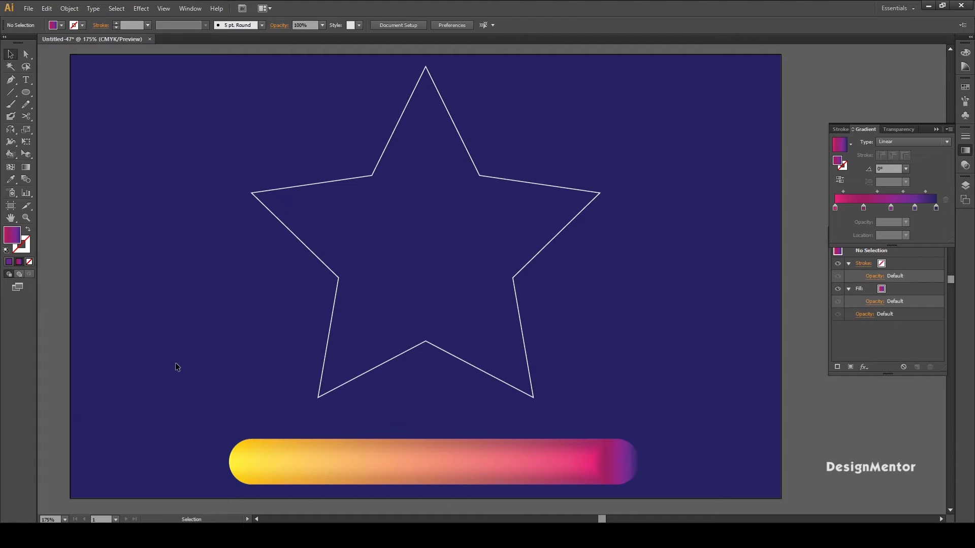
# Replace the spine of the circle blend with the star outline
pyautogui.click(399, 467)
pyautogui.click(254, 388)
pyautogui.moveTo(257, 220); pyautogui.dragTo(258, 222)
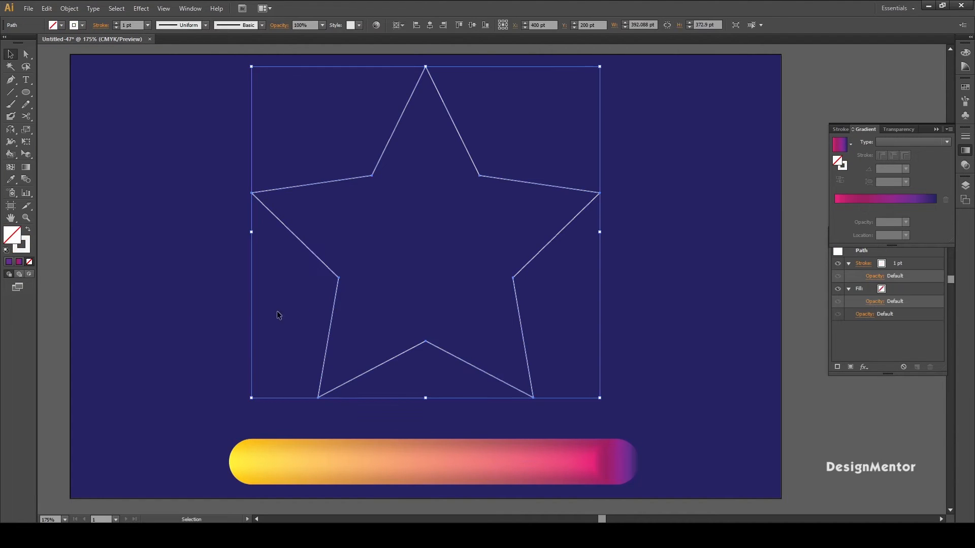
pyautogui.keyDown('shift'); pyautogui.click(259, 478); pyautogui.keyUp('shift')
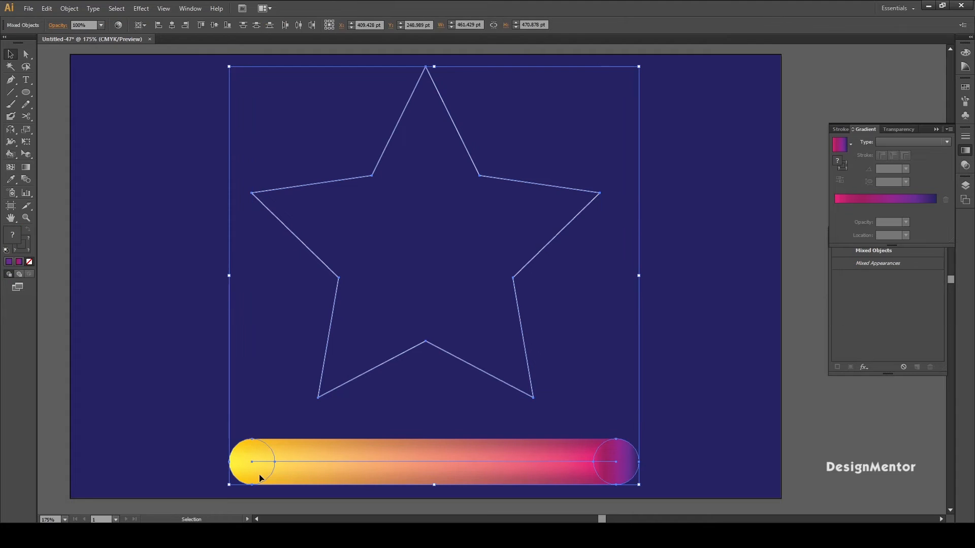
pyautogui.click(69, 9)
pyautogui.moveTo(121, 258)
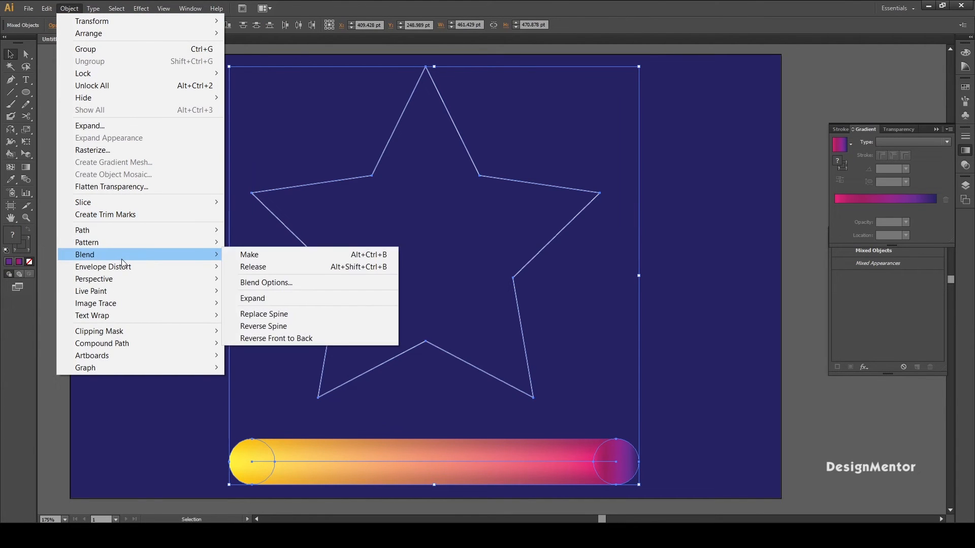
pyautogui.click(285, 316)
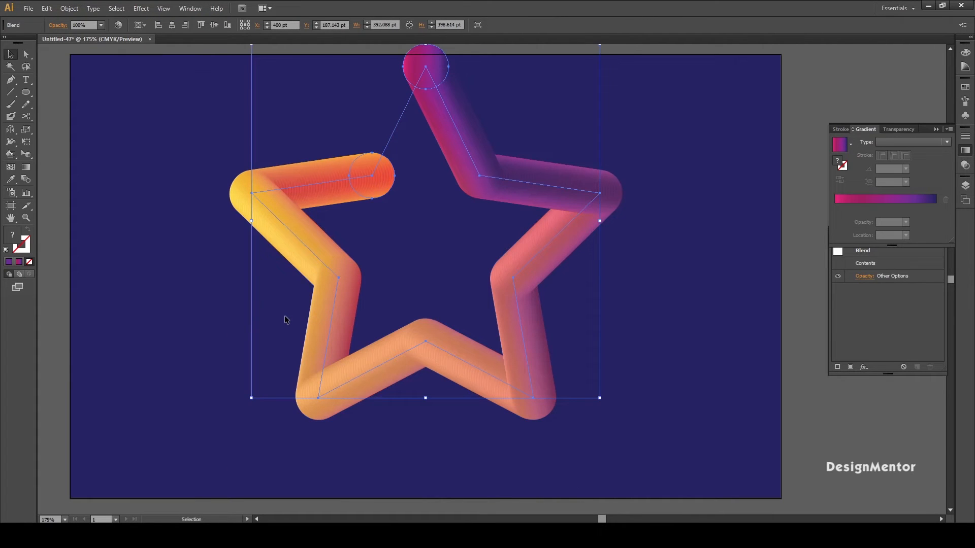
# Close the gap in the star blend by adding an anchor point with the Pen tool on the empty spine segment, just beside the upper tip
pyautogui.click(213, 124)
pyautogui.moveTo(263, 118); pyautogui.dragTo(415, 211)
pyautogui.press('p')
pyautogui.click(375, 175)
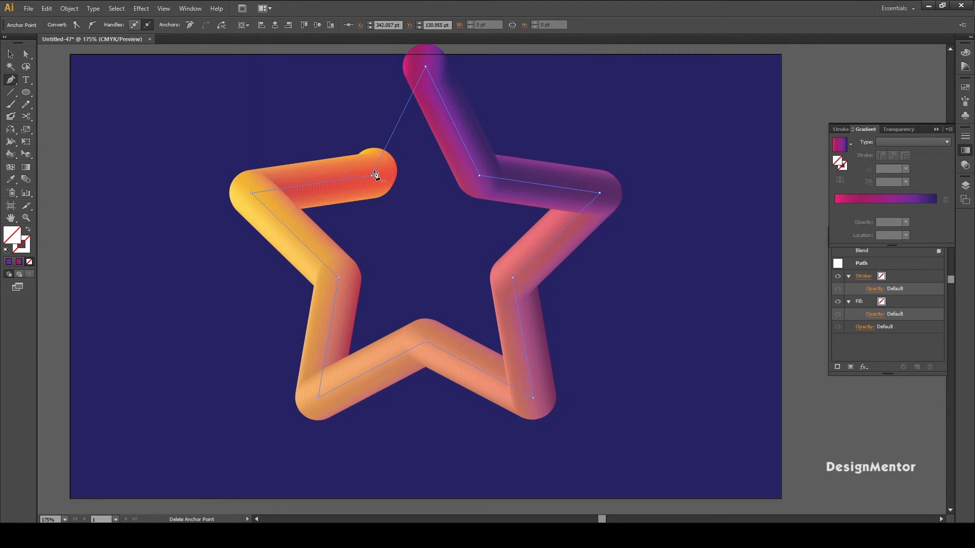
pyautogui.keyDown('ctrl'); pyautogui.click(375, 175); pyautogui.keyUp('ctrl')
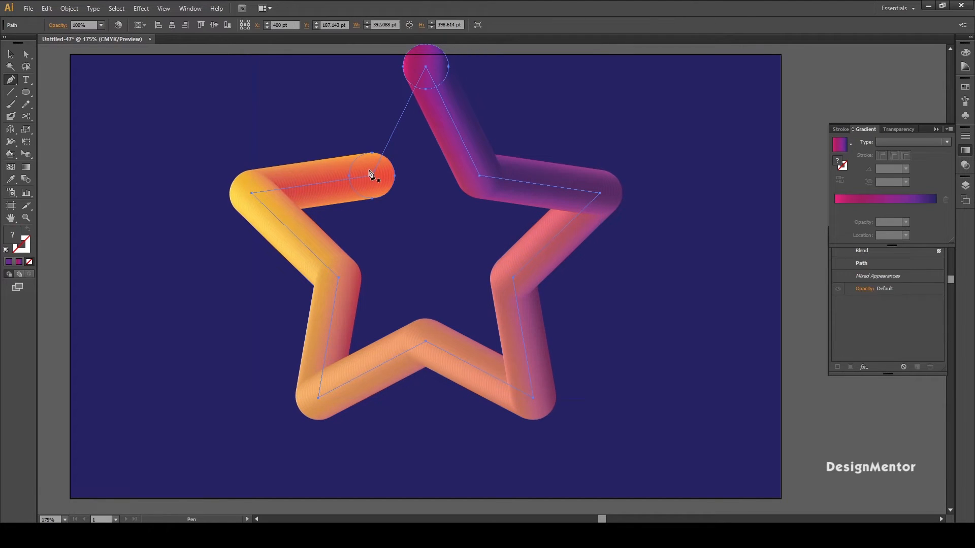
pyautogui.click(423, 71)
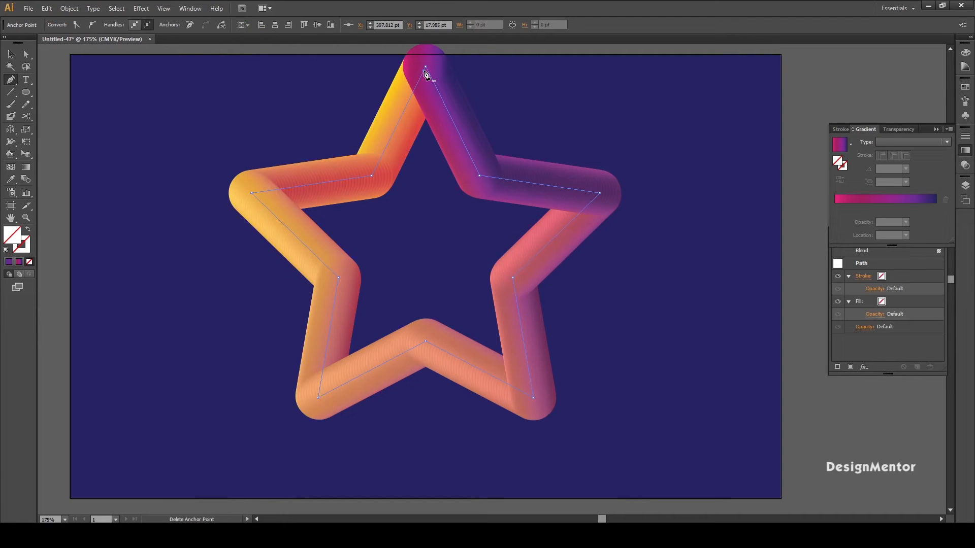
pyautogui.press('v')
pyautogui.click(653, 236)
# Centre the star blend vertically on the artboard using the Align options and deselect it
pyautogui.moveTo(270, 121); pyautogui.dragTo(638, 362)
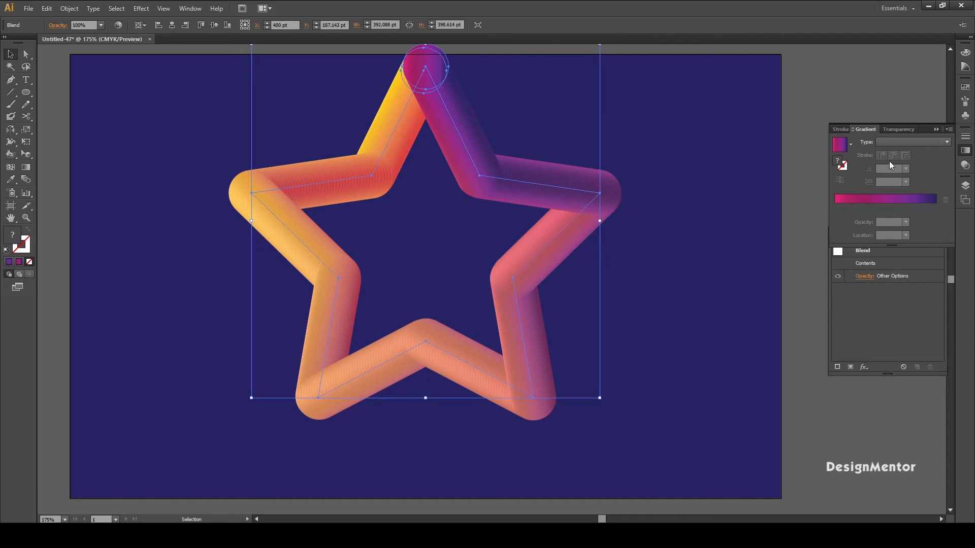
pyautogui.click(194, 10)
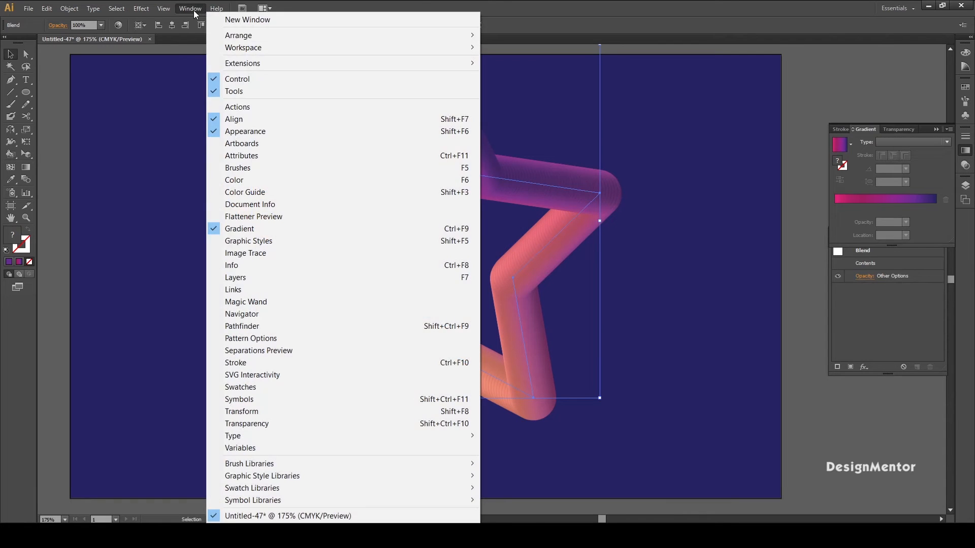
pyautogui.click(243, 119)
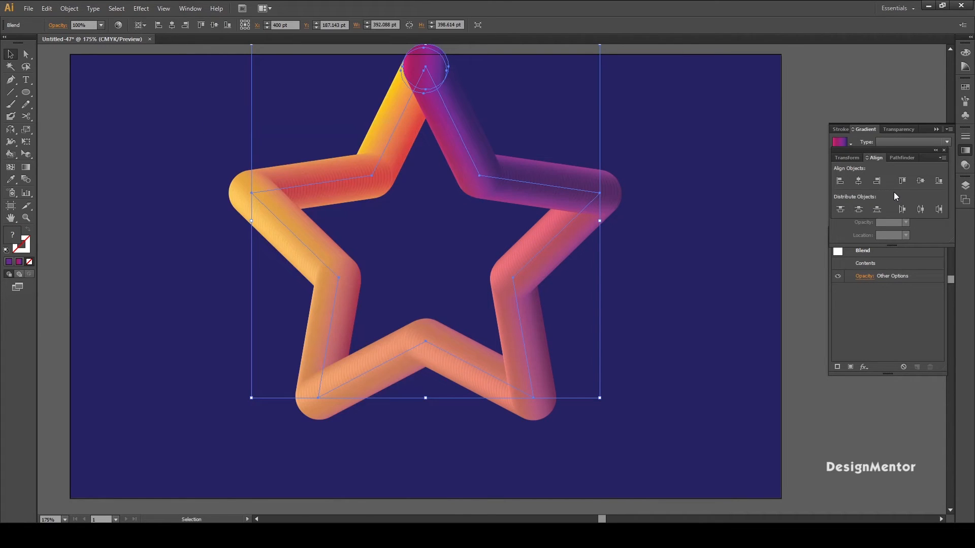
pyautogui.click(920, 181)
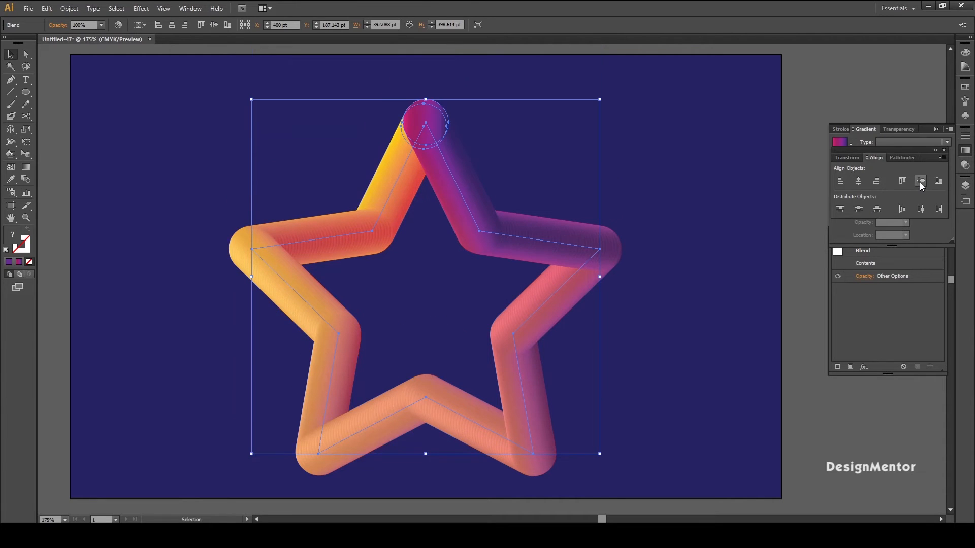
pyautogui.click(694, 212)
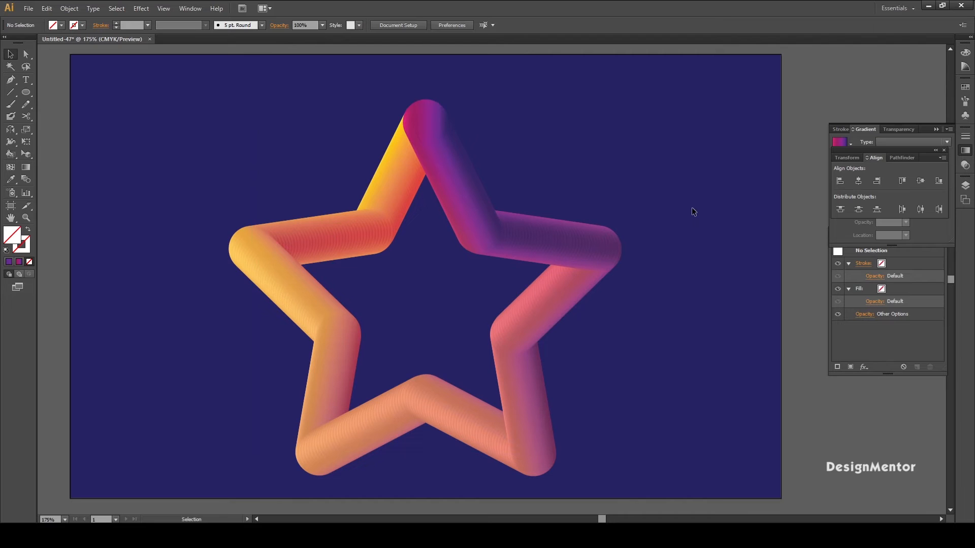
# Start a Roughen effect on the star blend with preview enabled and a relative size of 50%
pyautogui.moveTo(279, 164); pyautogui.dragTo(642, 386)
pyautogui.click(141, 8)
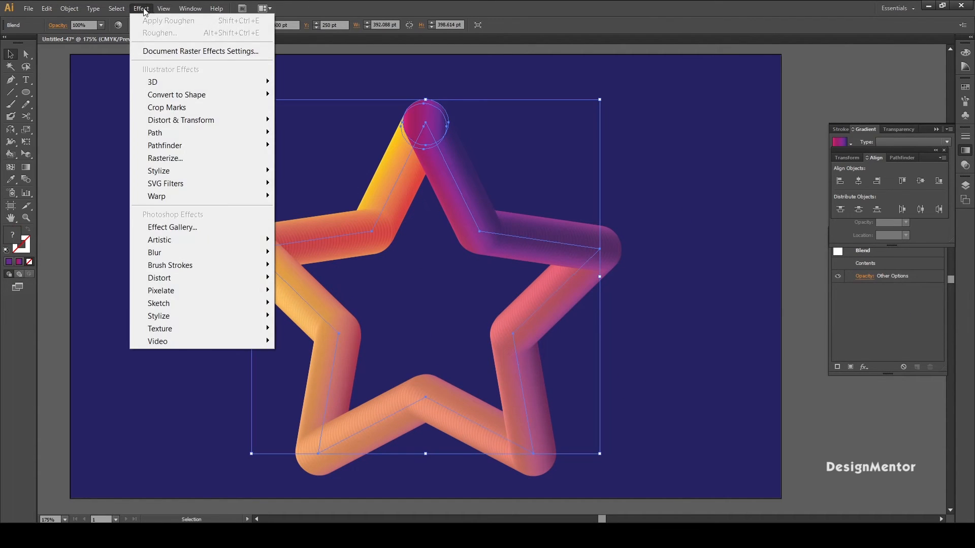
pyautogui.moveTo(171, 122)
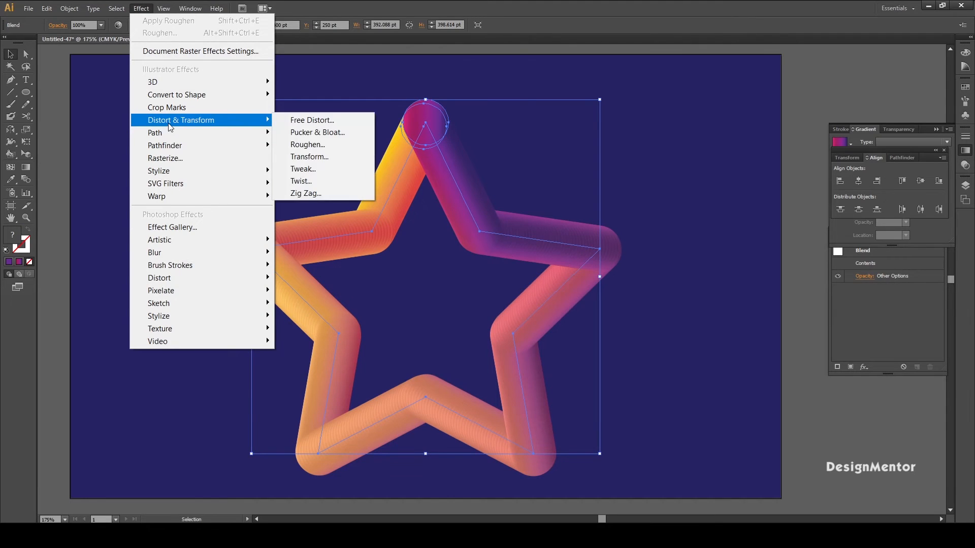
pyautogui.click(336, 147)
pyautogui.click(32, 424)
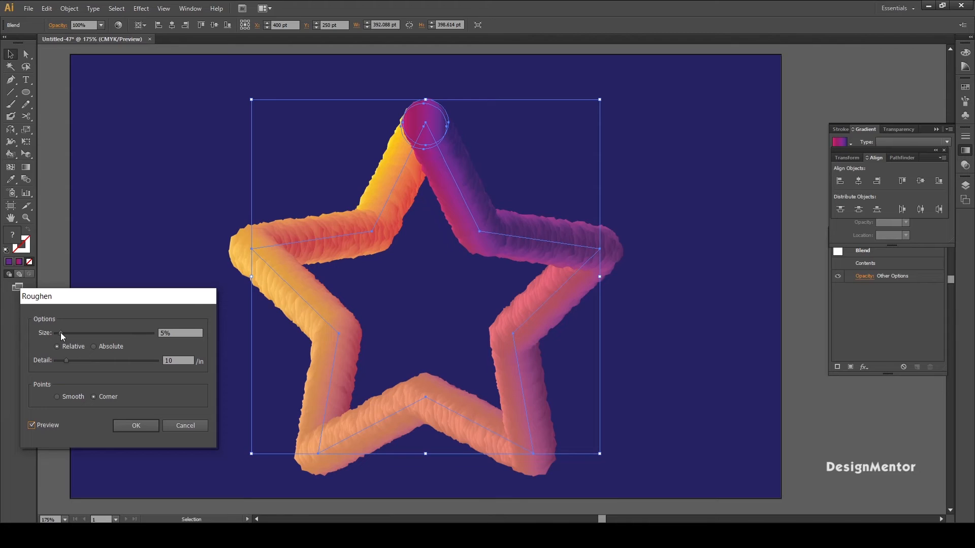
pyautogui.doubleClick(183, 333)
pyautogui.write('50')
pyautogui.click(32, 425)
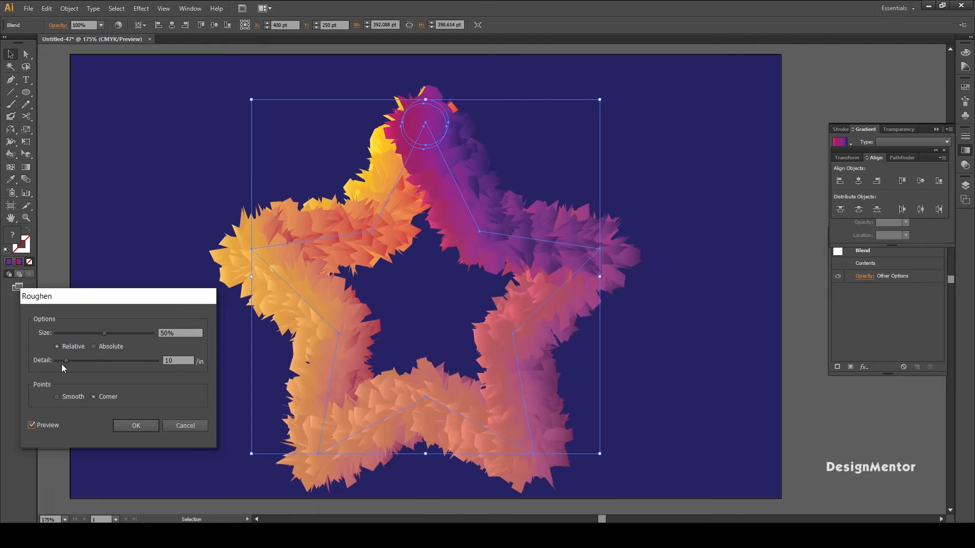
# Adjust the Roughen effect to a size of 66% and a detail of 79 per inch, and apply it to the star
pyautogui.moveTo(65, 361); pyautogui.dragTo(120, 334)
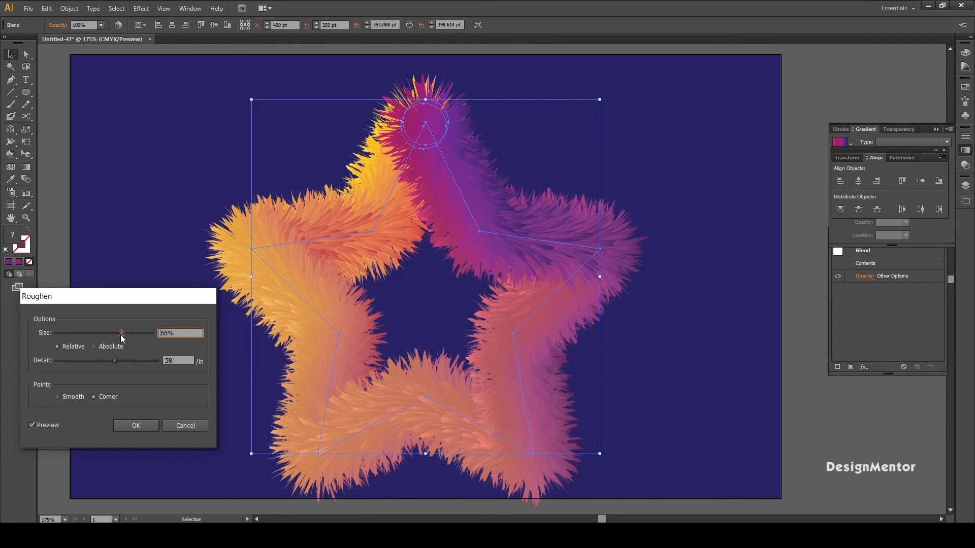
pyautogui.moveTo(121, 334); pyautogui.dragTo(126, 334)
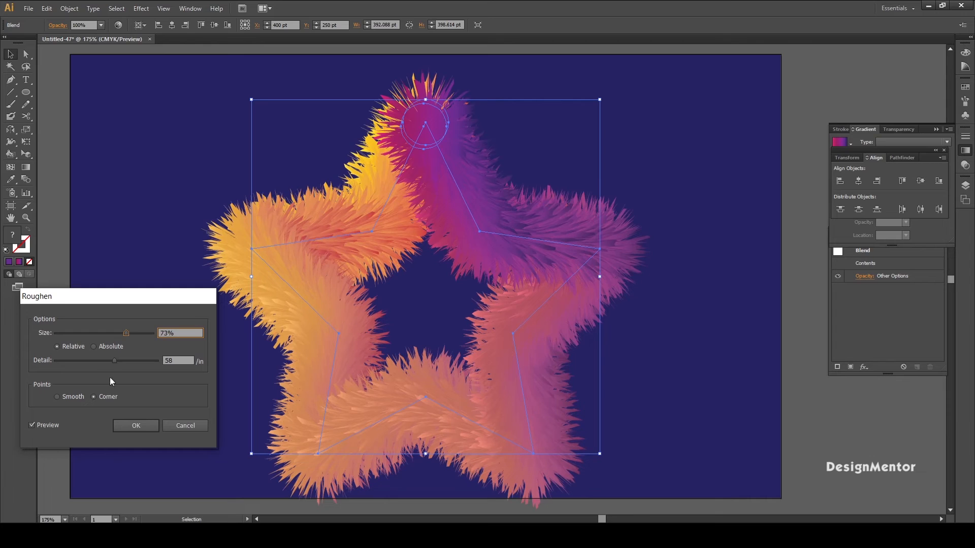
pyautogui.moveTo(113, 361); pyautogui.dragTo(114, 361)
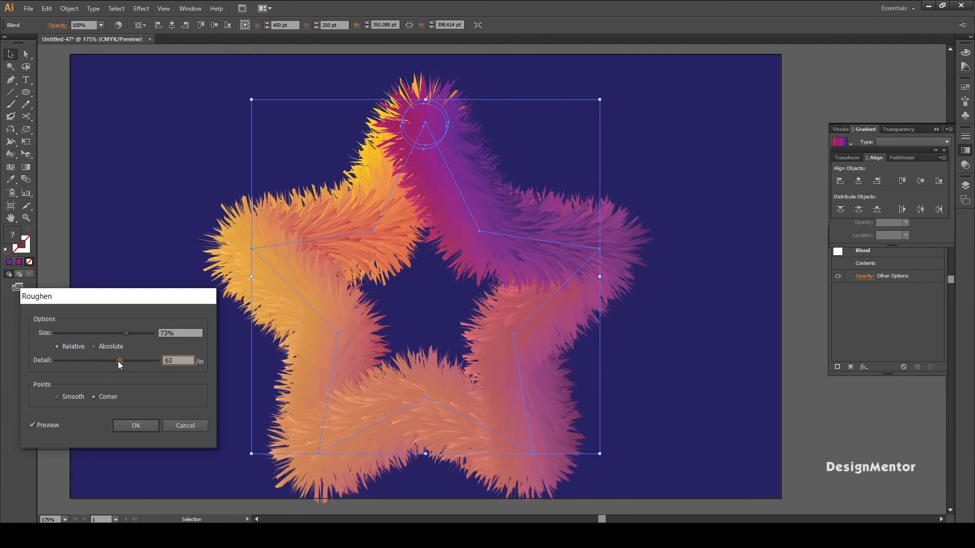
pyautogui.moveTo(118, 361); pyautogui.dragTo(118, 361)
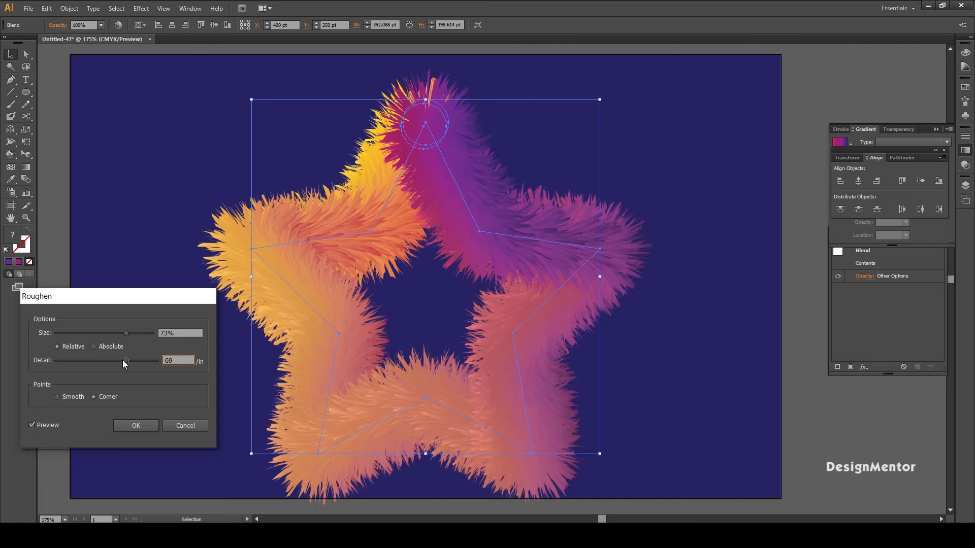
pyautogui.moveTo(124, 334); pyautogui.dragTo(117, 334)
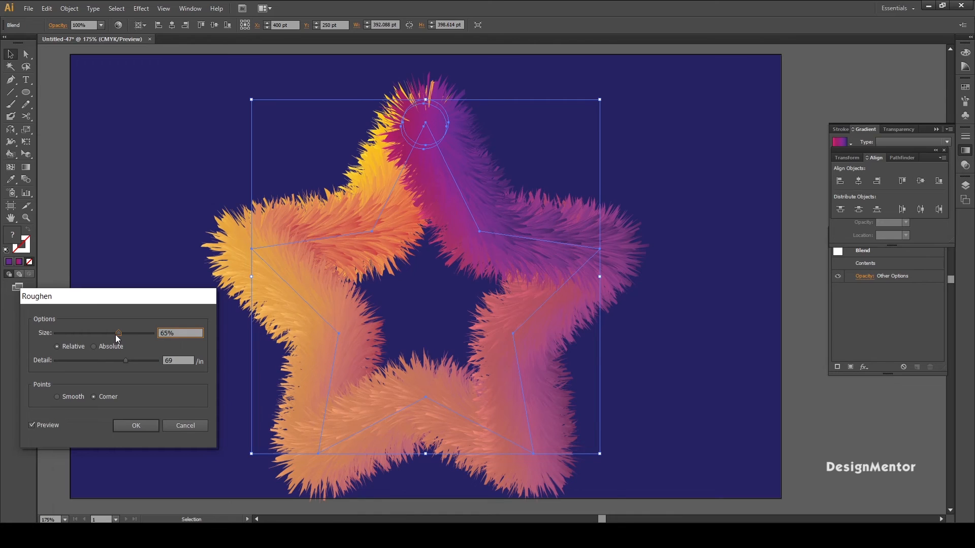
pyautogui.moveTo(117, 335); pyautogui.dragTo(115, 334)
pyautogui.moveTo(115, 334); pyautogui.dragTo(126, 335)
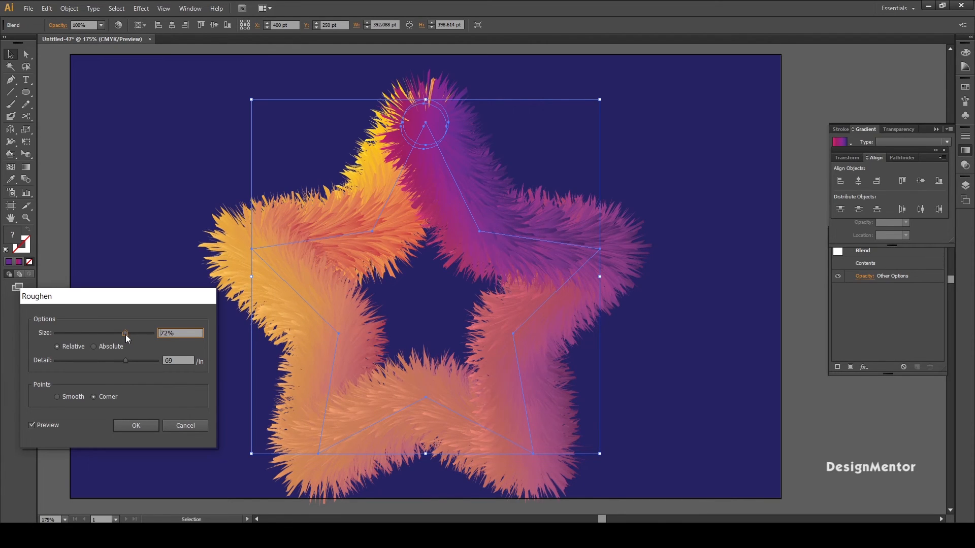
pyautogui.moveTo(126, 334); pyautogui.dragTo(127, 334)
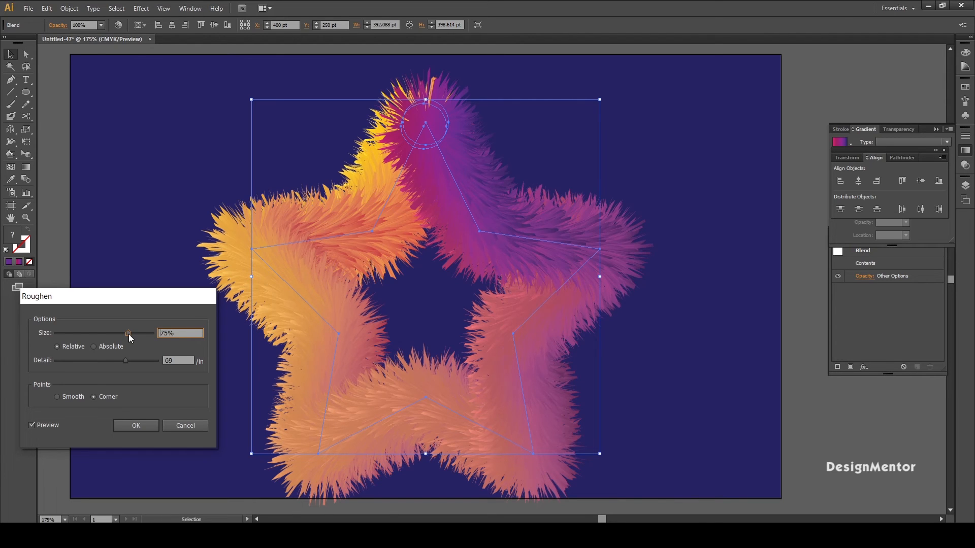
pyautogui.moveTo(129, 334); pyautogui.dragTo(124, 334)
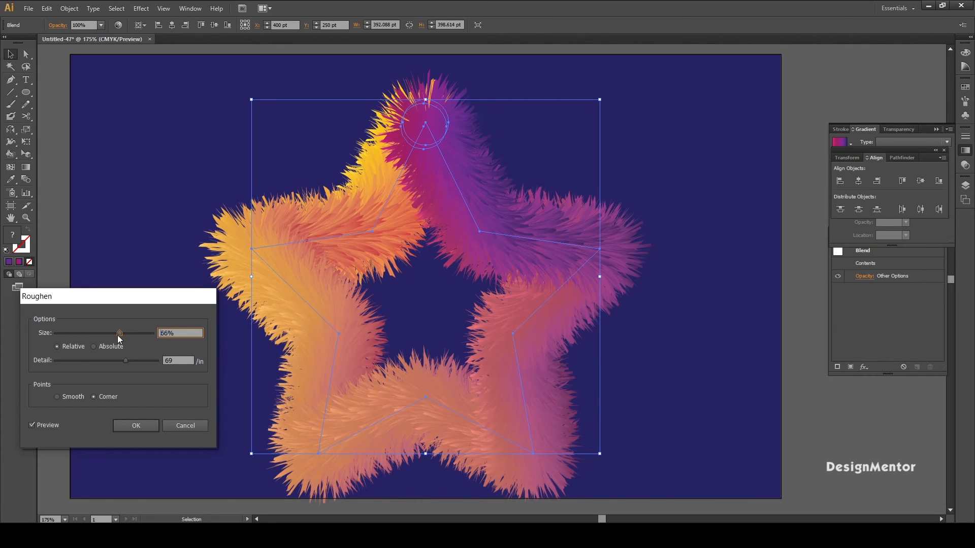
pyautogui.moveTo(126, 364); pyautogui.dragTo(128, 362)
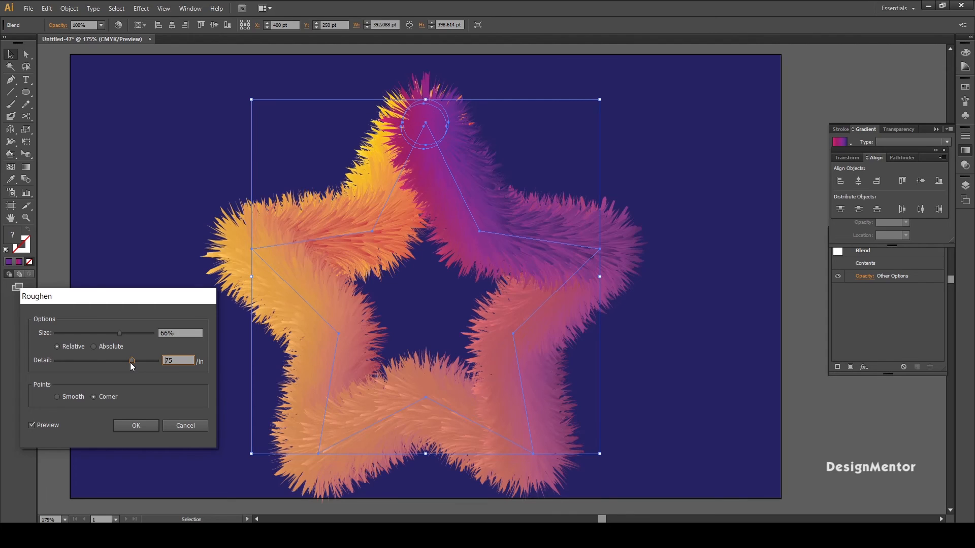
pyautogui.moveTo(130, 362); pyautogui.dragTo(132, 362)
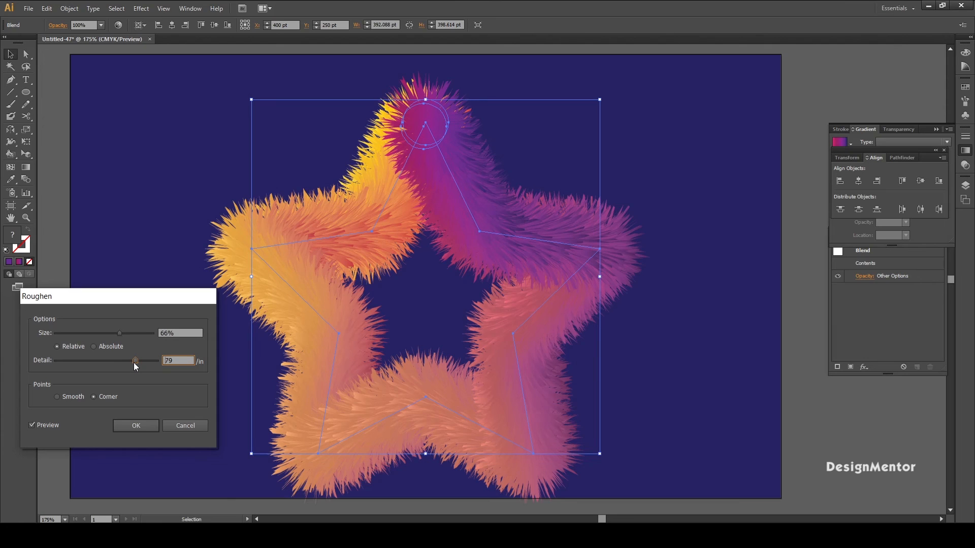
pyautogui.click(136, 426)
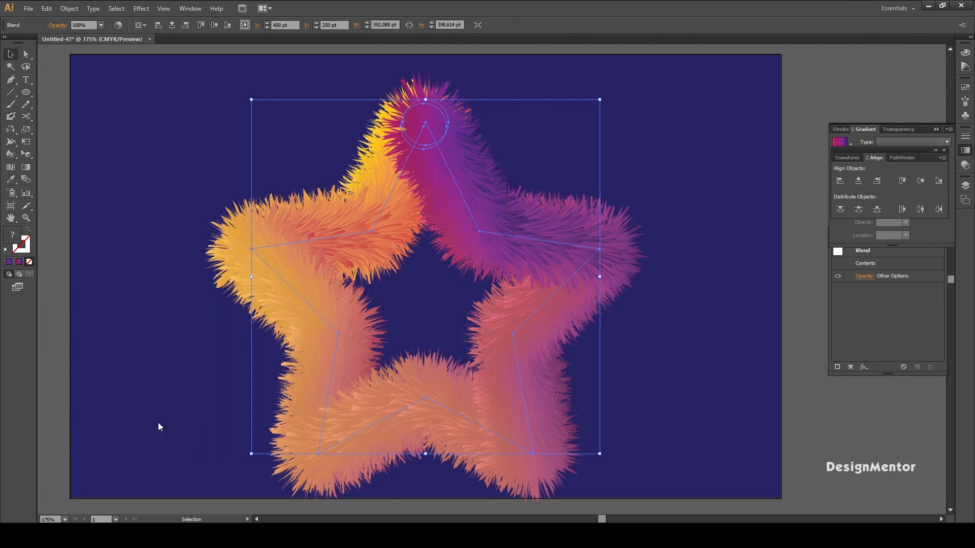
# Move the furry star up to a Y position of 242 pt and deselect it
pyautogui.click(671, 440)
pyautogui.moveTo(310, 144); pyautogui.dragTo(655, 343)
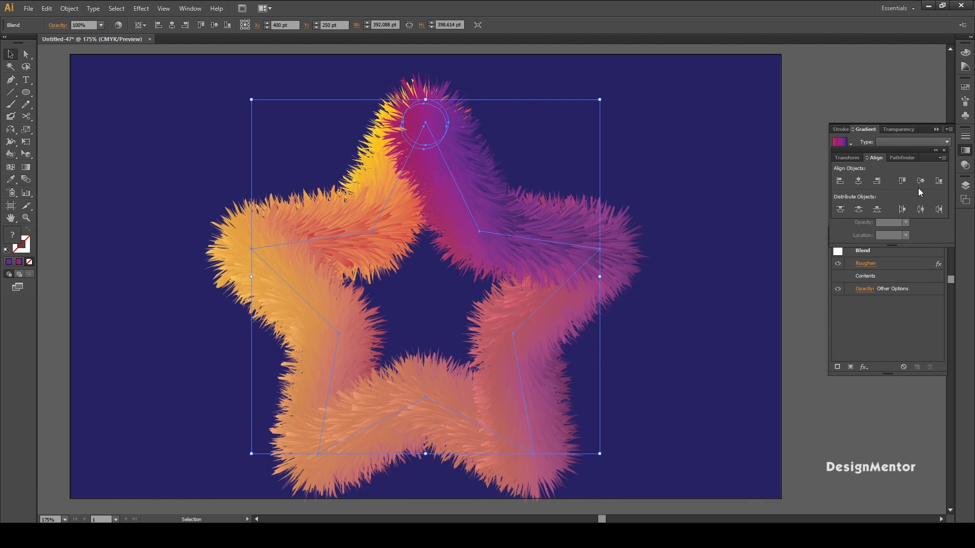
pyautogui.click(811, 258)
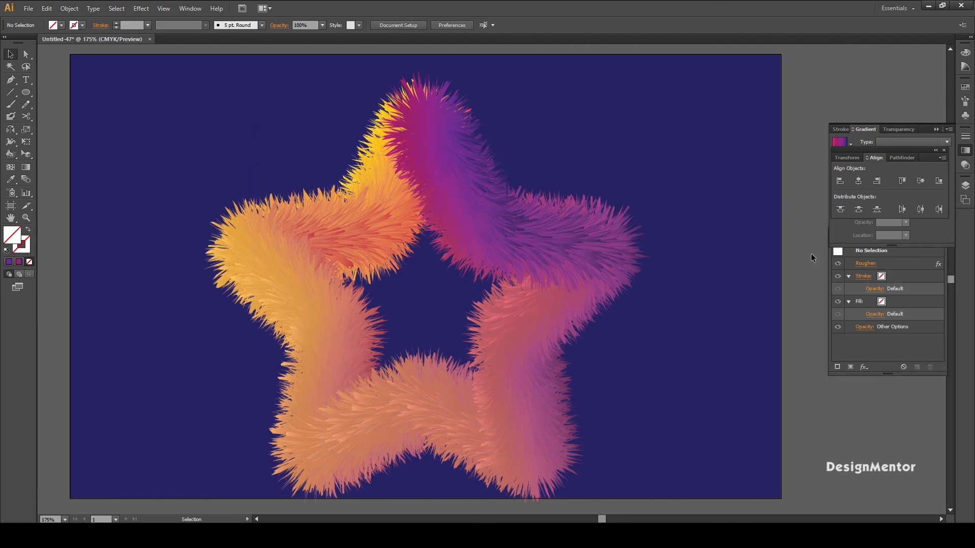
pyautogui.moveTo(289, 126); pyautogui.dragTo(682, 389)
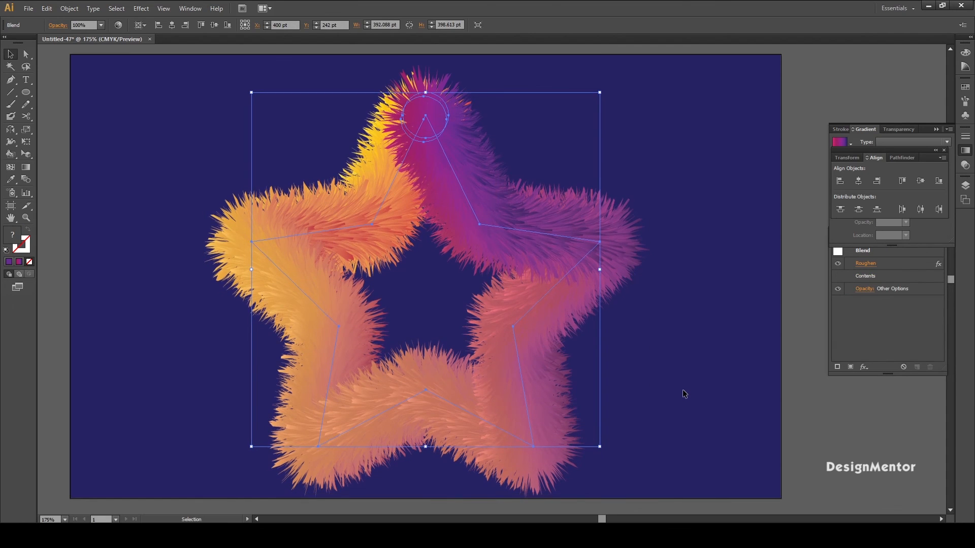
pyautogui.click(888, 441)
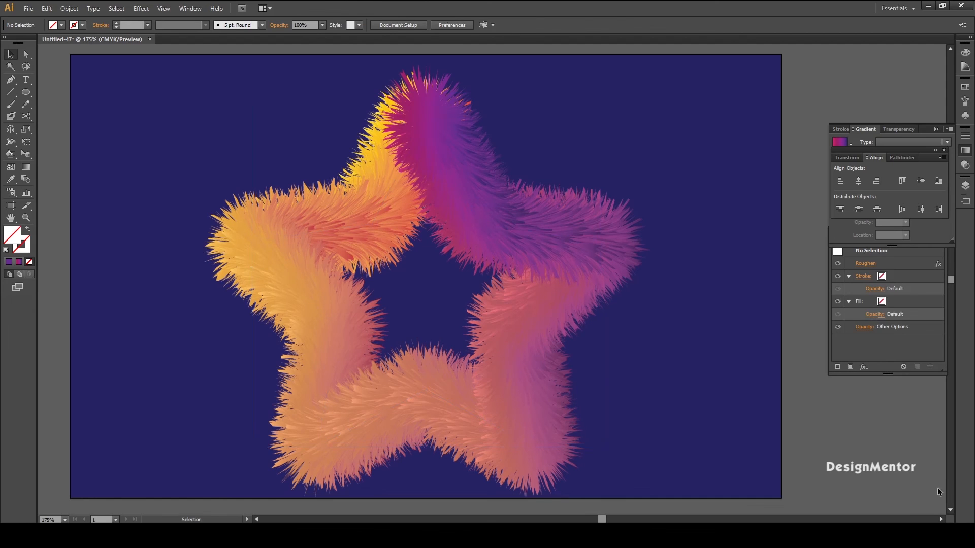